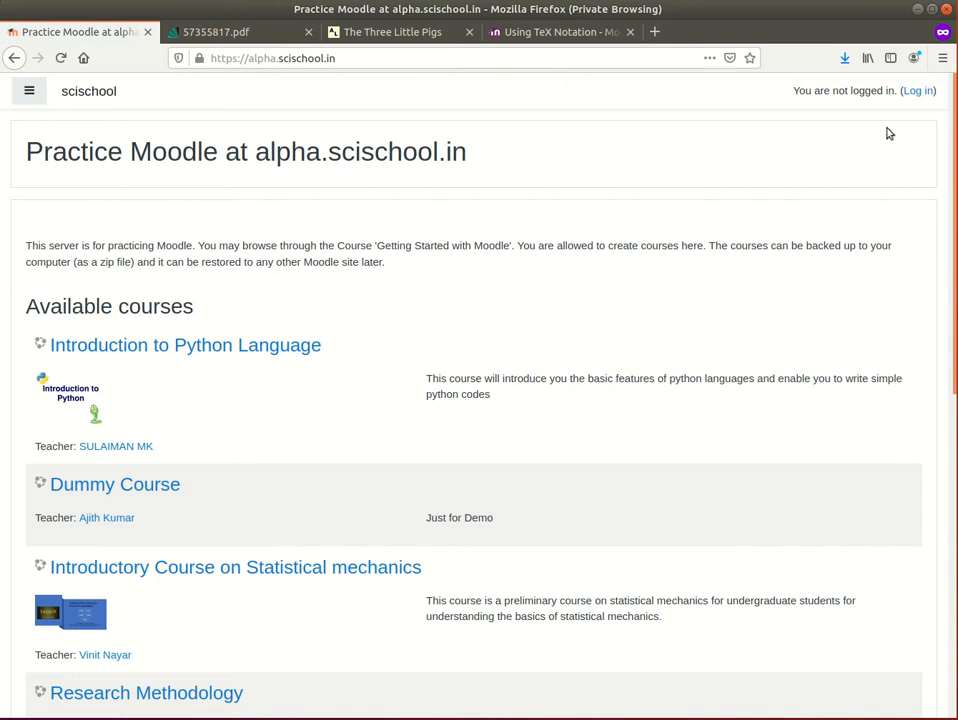
- Log in to the practice Moodle site with the account username and the saved password
{"action": "left_click", "coordinate": [916, 92]}
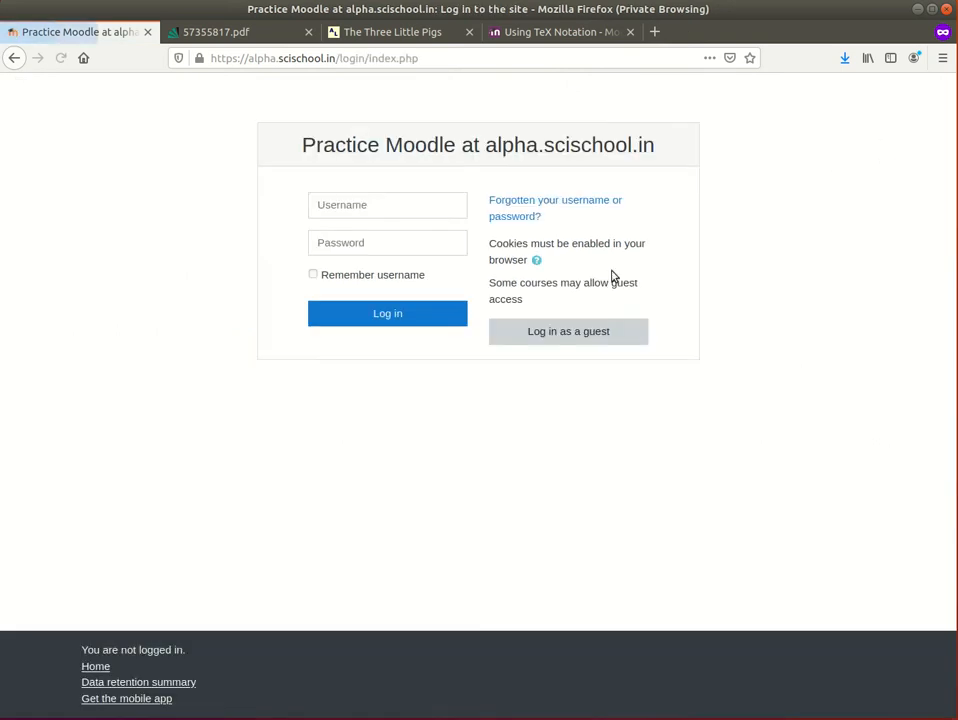
{"action": "left_click", "coordinate": [375, 208]}
{"action": "type", "text": "a"}
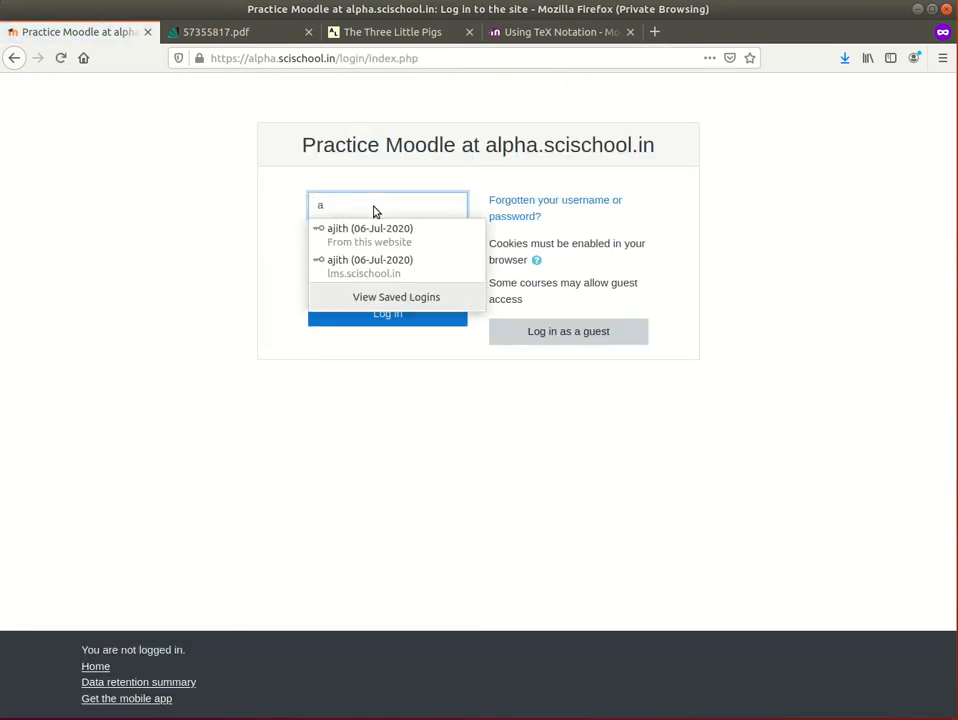
{"action": "type", "text": "jith"}
{"action": "key", "text": "Tab"}
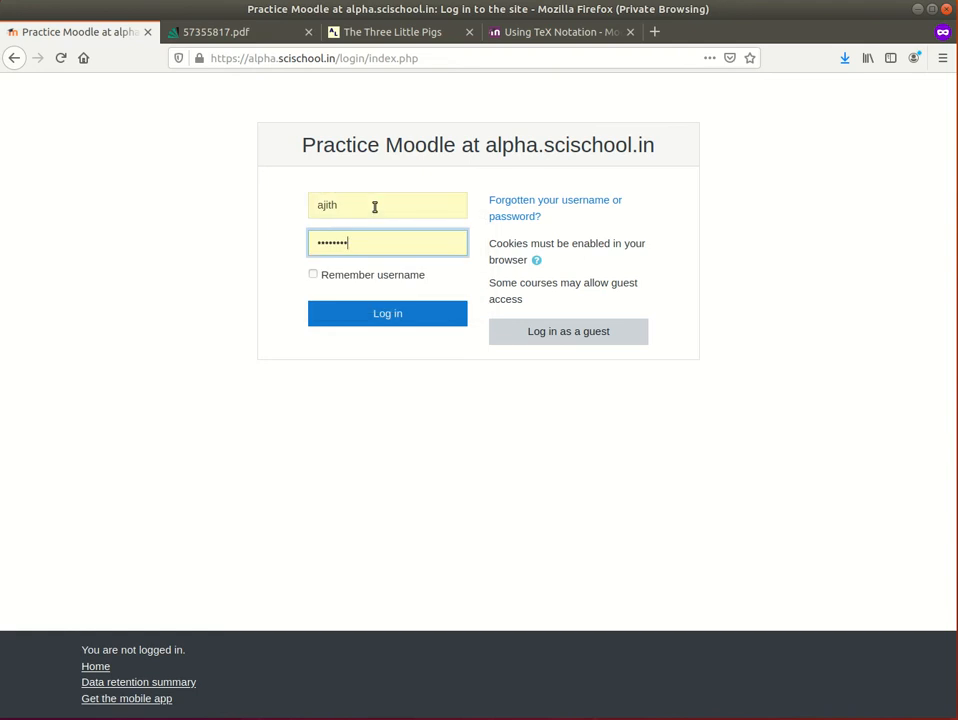
{"action": "left_click", "coordinate": [389, 315]}
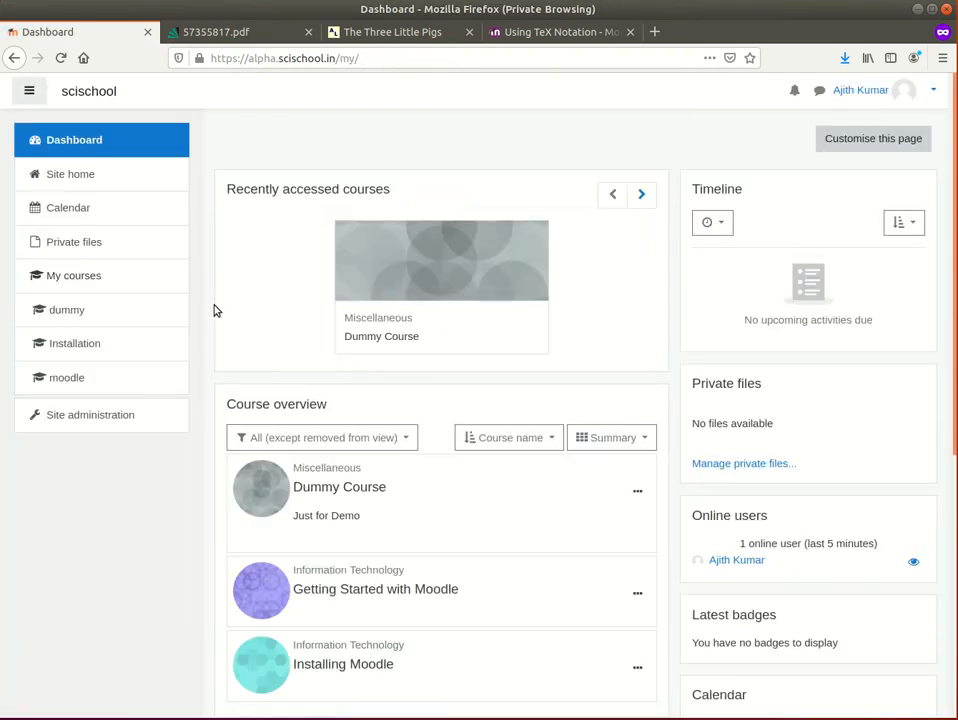
- Open Dummy Course from the site home and turn editing on
{"action": "left_click", "coordinate": [61, 176]}
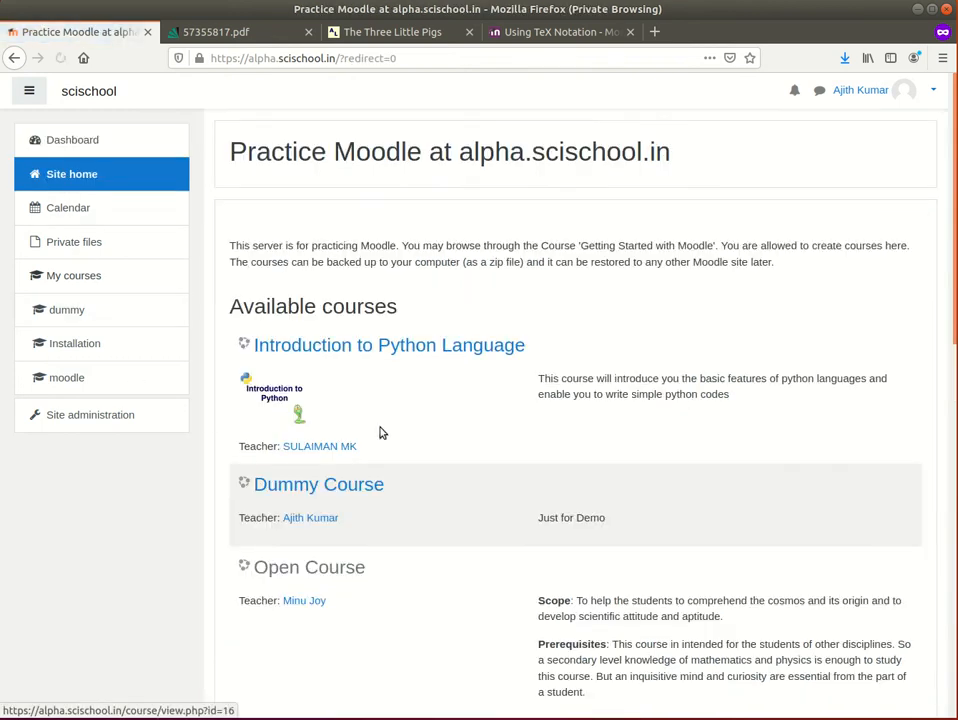
{"action": "scroll", "coordinate": [342, 294], "scroll_direction": "down", "scroll_amount": 3}
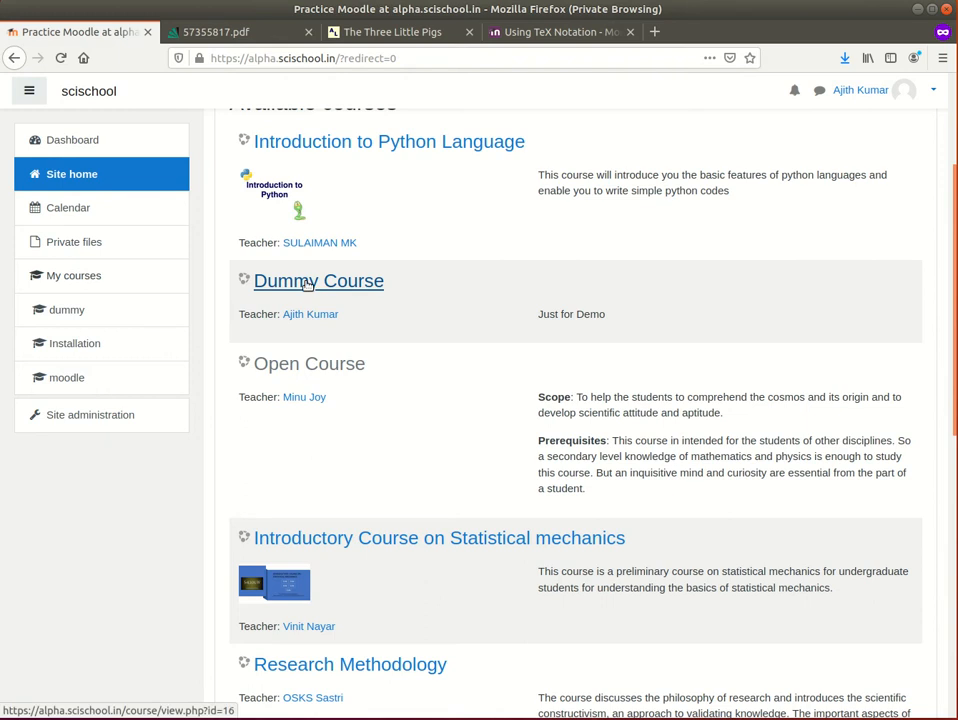
{"action": "left_click", "coordinate": [305, 283]}
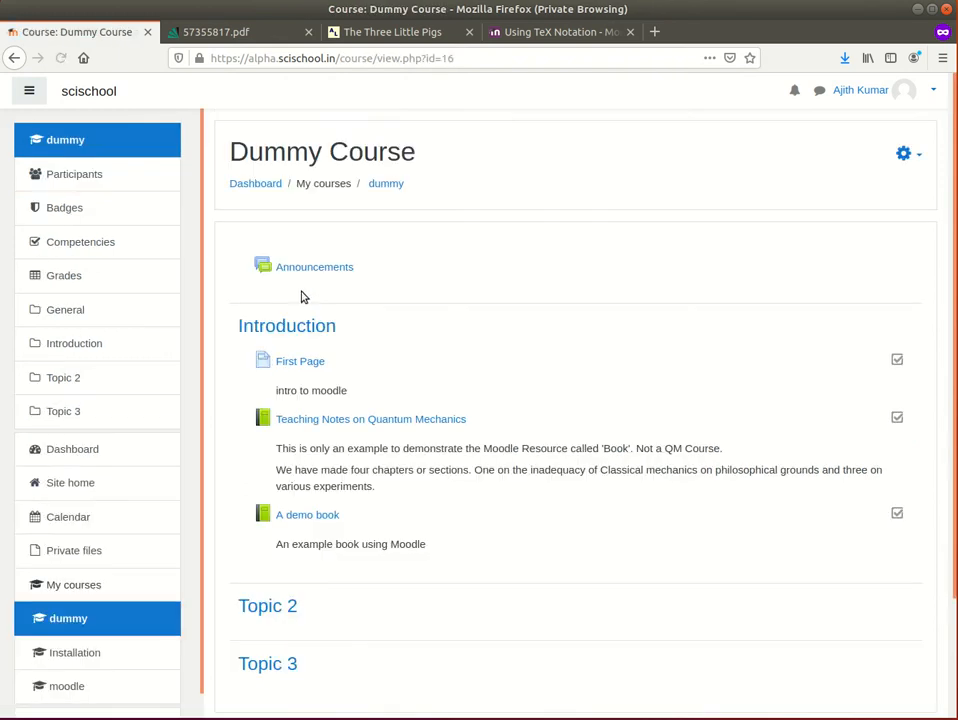
{"action": "left_click", "coordinate": [906, 158]}
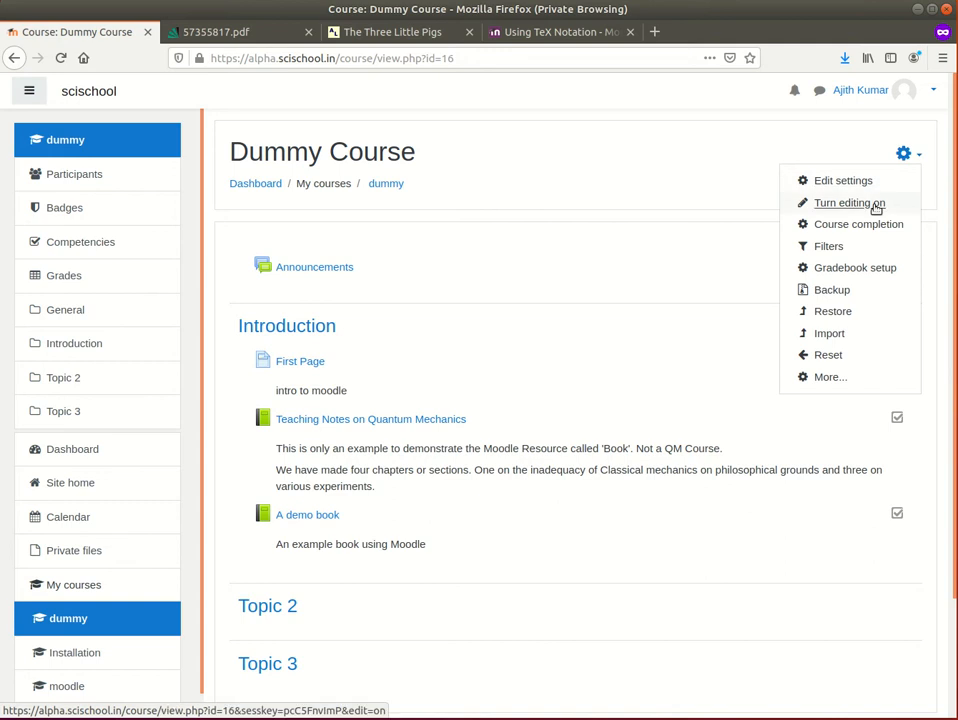
{"action": "left_click", "coordinate": [876, 205]}
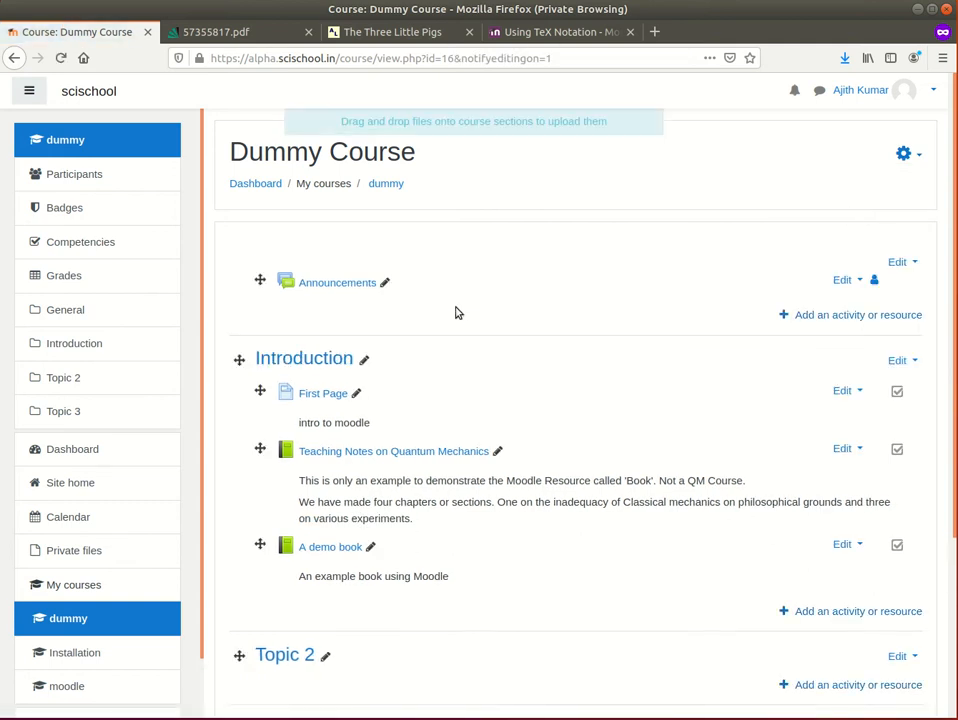
- Add a Book resource to the Introduction section of the course
{"action": "scroll", "coordinate": [455, 313], "scroll_direction": "down", "scroll_amount": 2}
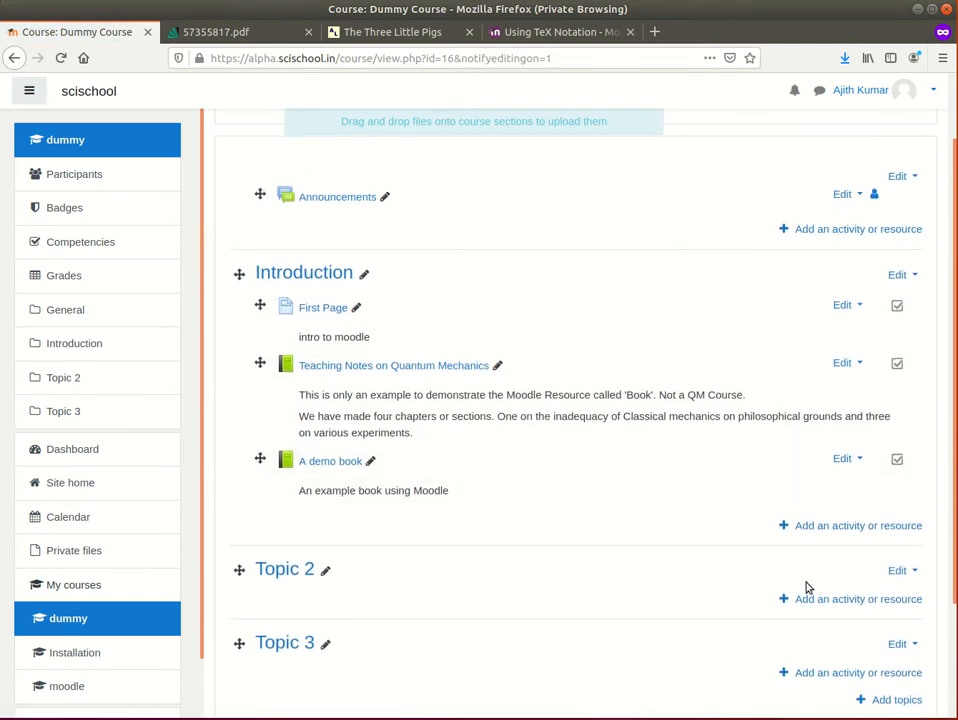
{"action": "scroll", "coordinate": [523, 440], "scroll_direction": "down", "scroll_amount": 2}
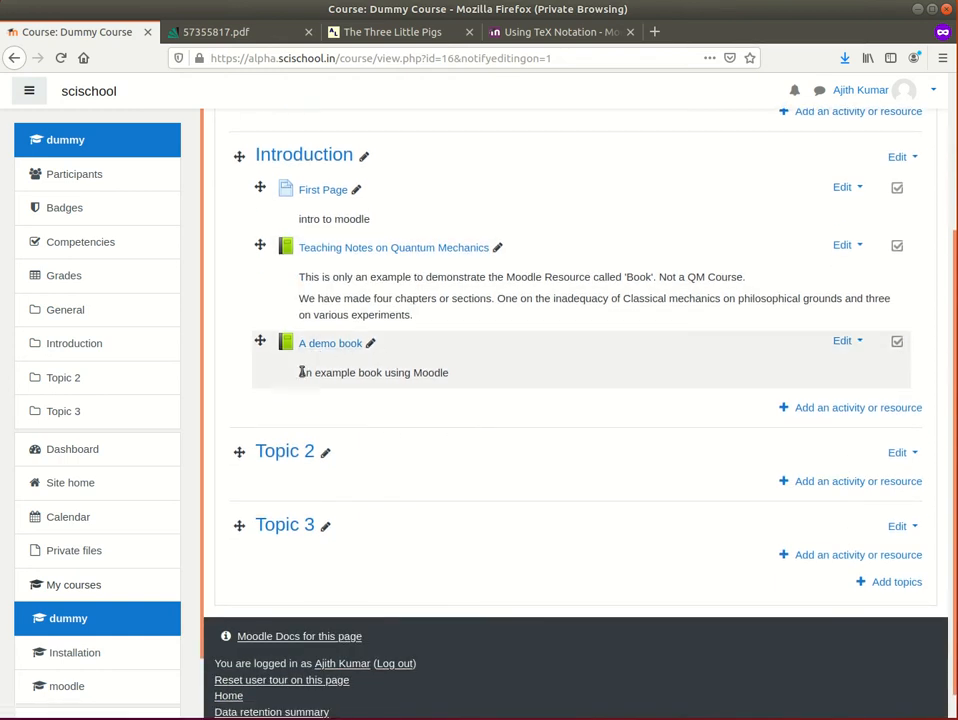
{"action": "left_click", "coordinate": [842, 410]}
{"action": "scroll", "coordinate": [385, 440], "scroll_direction": "down", "scroll_amount": 3}
{"action": "left_click", "coordinate": [310, 548]}
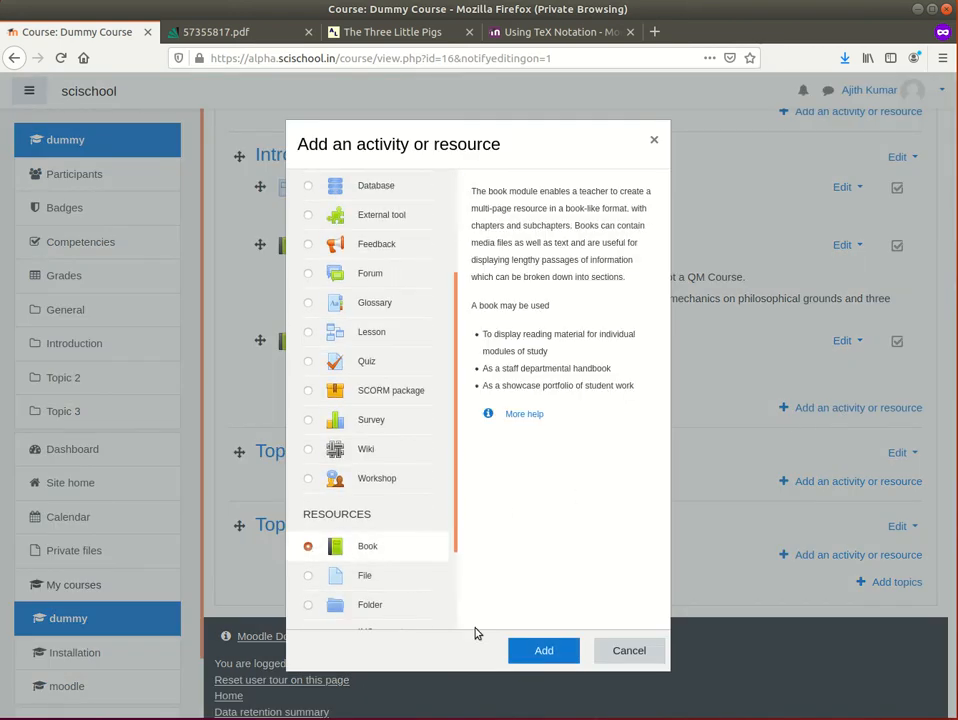
{"action": "left_click", "coordinate": [545, 651]}
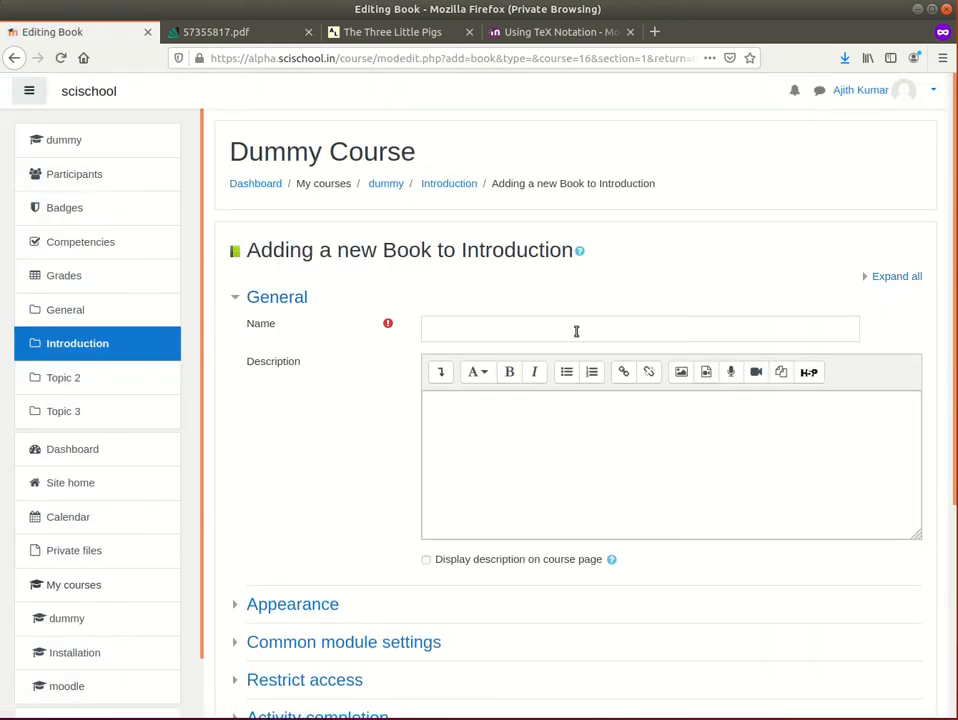
- Name the book "An Example of a Book", describe it as "Moodle book is like teaching notes" and display the description on the course page
{"action": "left_click", "coordinate": [480, 327]}
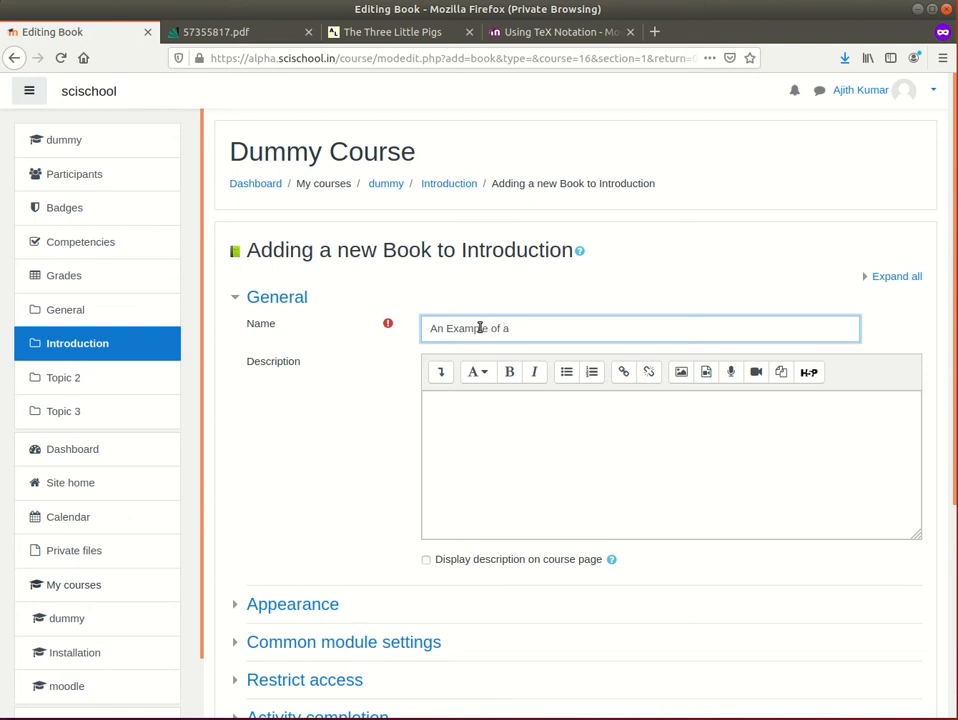
{"action": "left_click", "coordinate": [544, 431]}
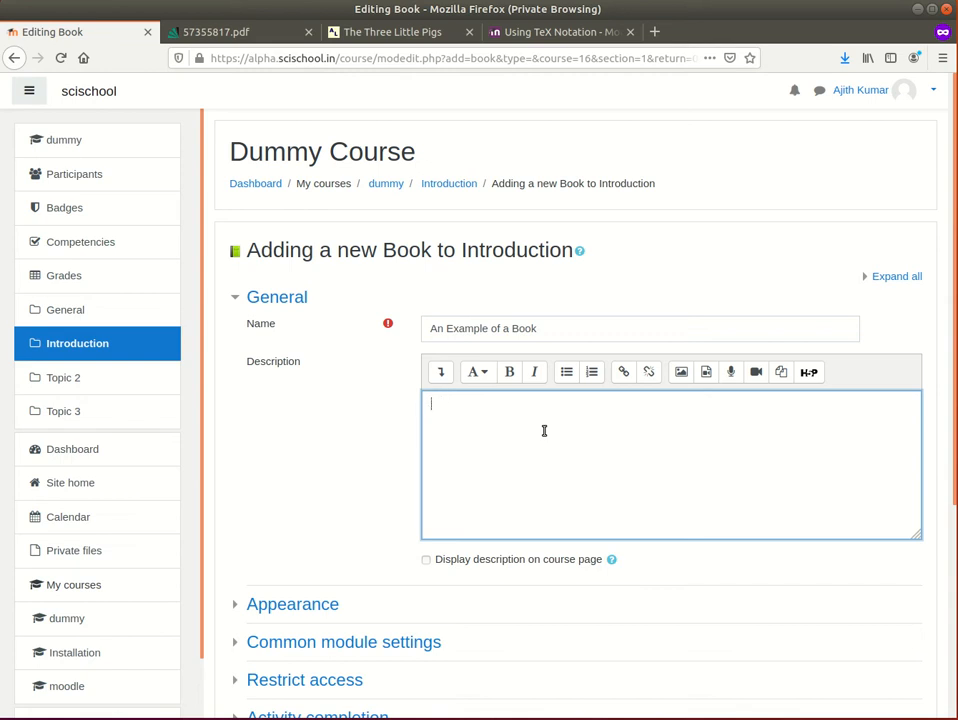
{"action": "key", "text": "BackSpace"}
{"action": "type", "text": "e book is like teaching notes"}
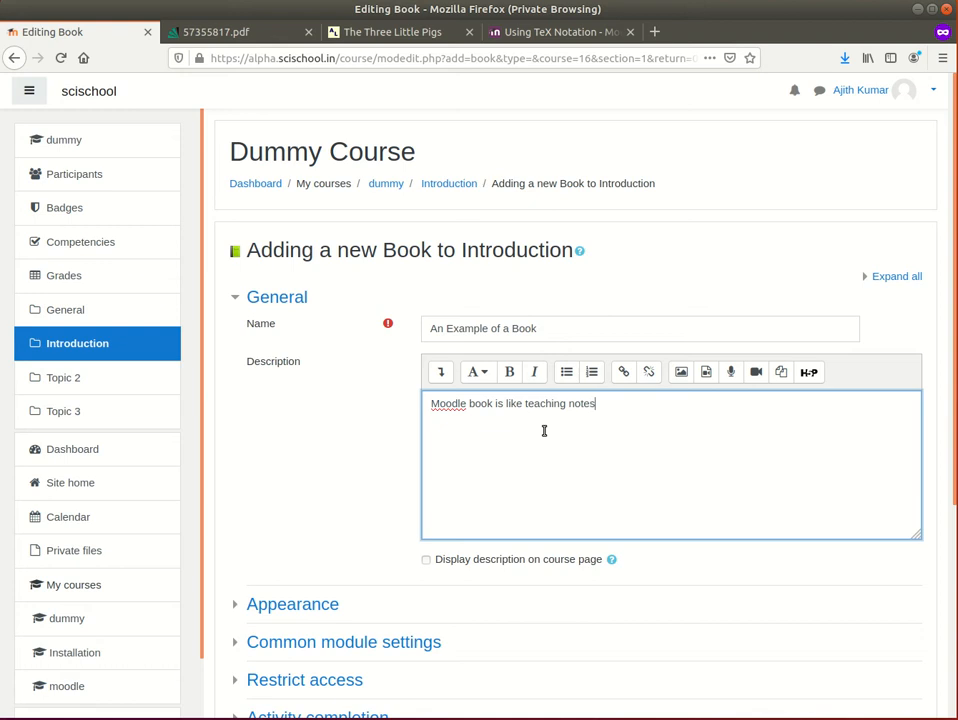
{"action": "left_click", "coordinate": [427, 561]}
- Set the book's style of navigation to Text, then save it and return to the course
{"action": "scroll", "coordinate": [462, 560], "scroll_direction": "down", "scroll_amount": 3}
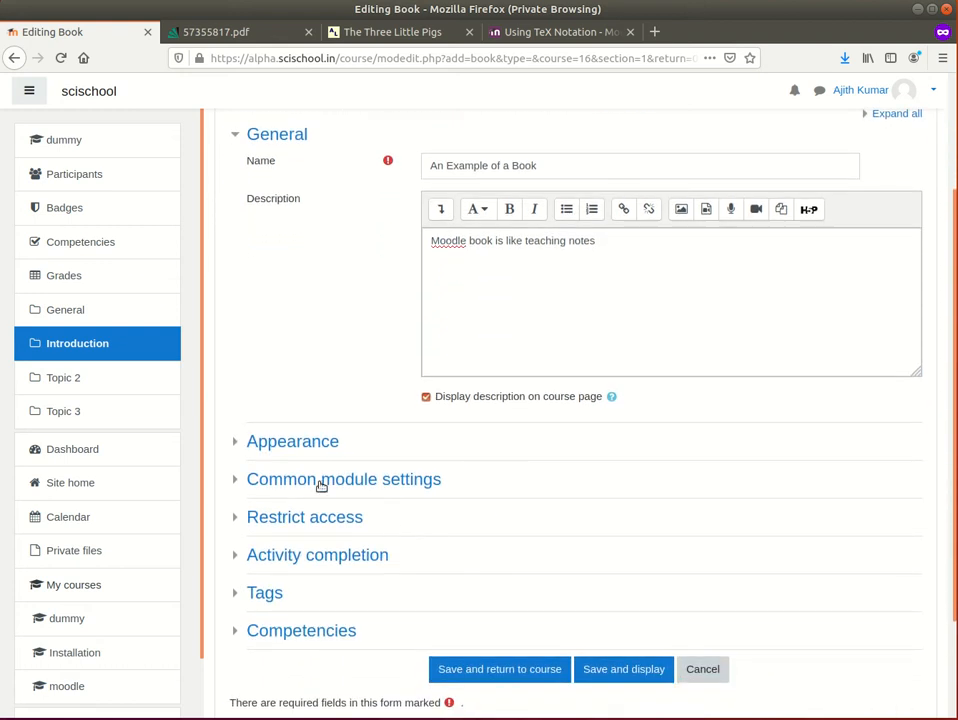
{"action": "left_click", "coordinate": [235, 446]}
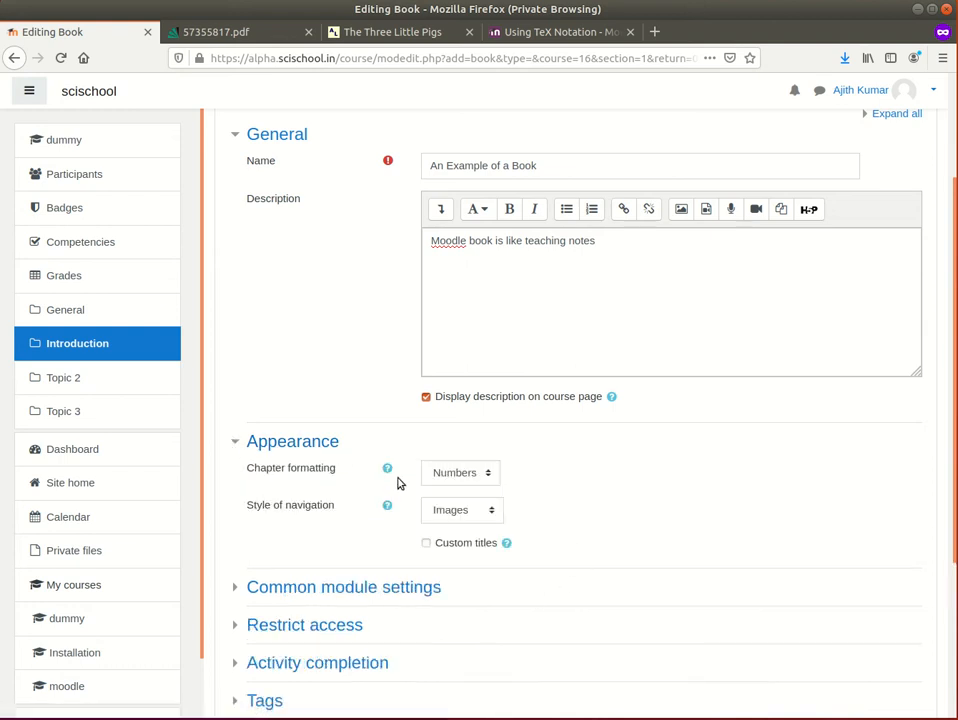
{"action": "scroll", "coordinate": [366, 494], "scroll_direction": "down", "scroll_amount": 2}
{"action": "left_click", "coordinate": [480, 430]}
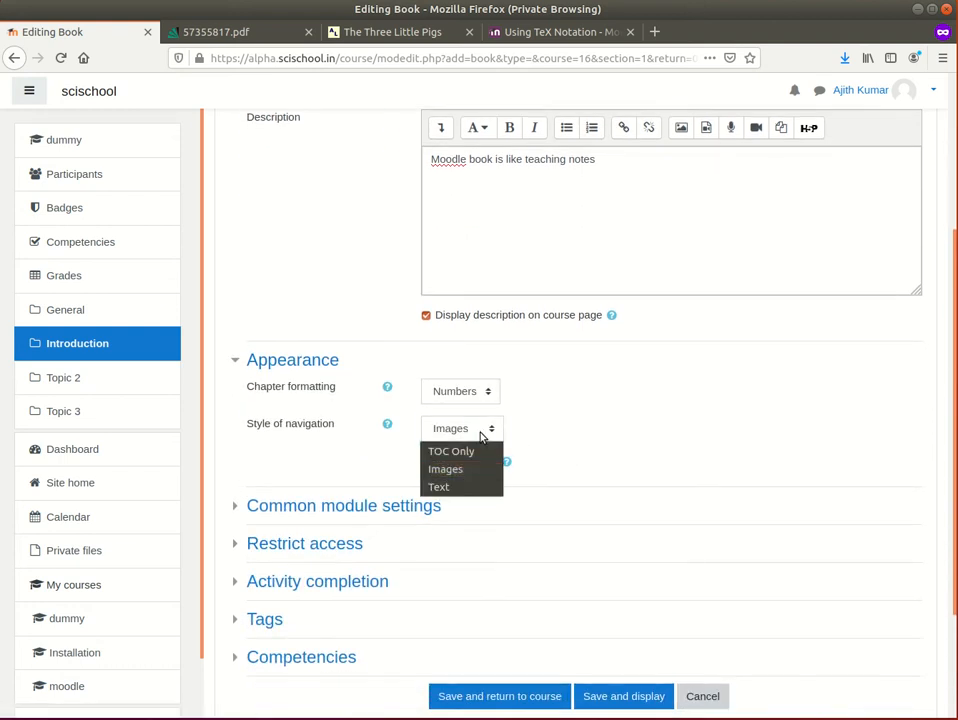
{"action": "left_click", "coordinate": [480, 487]}
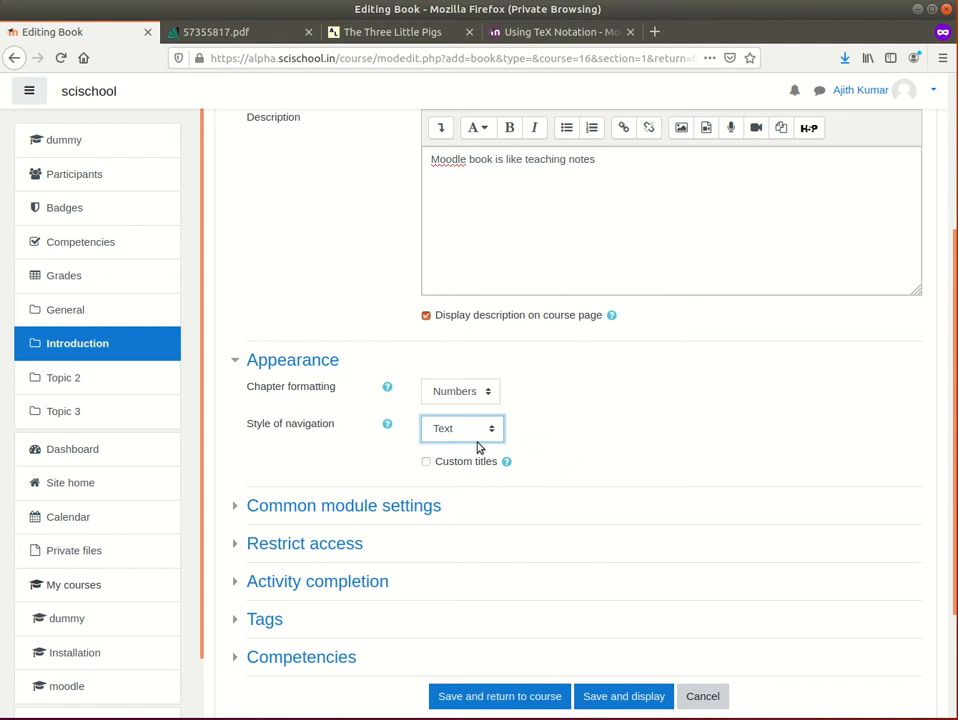
{"action": "scroll", "coordinate": [492, 518], "scroll_direction": "down", "scroll_amount": 3}
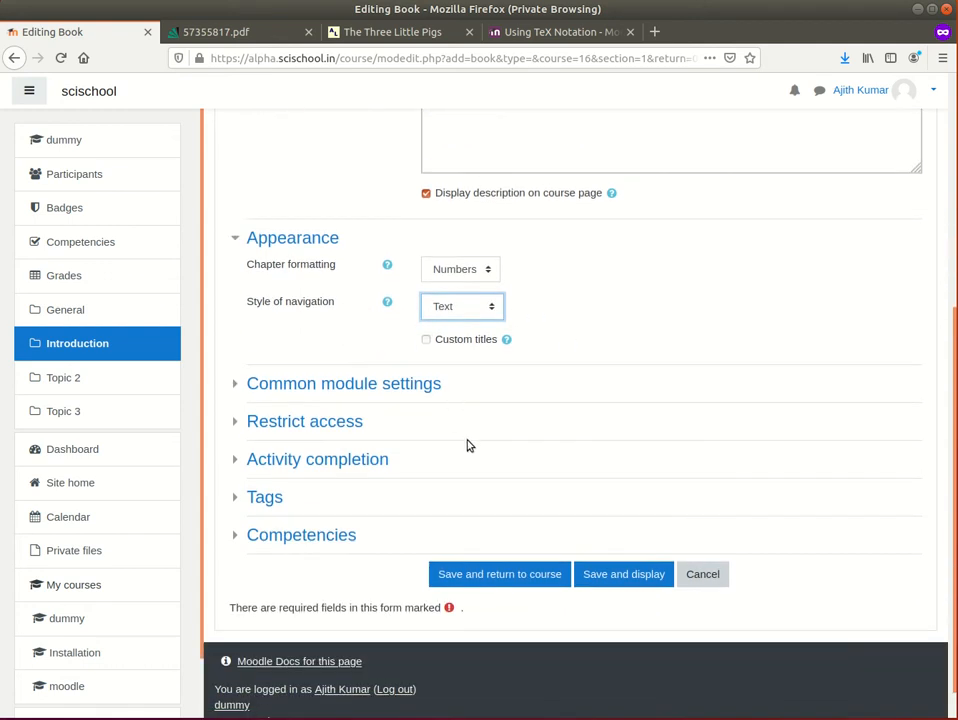
{"action": "left_click", "coordinate": [513, 575]}
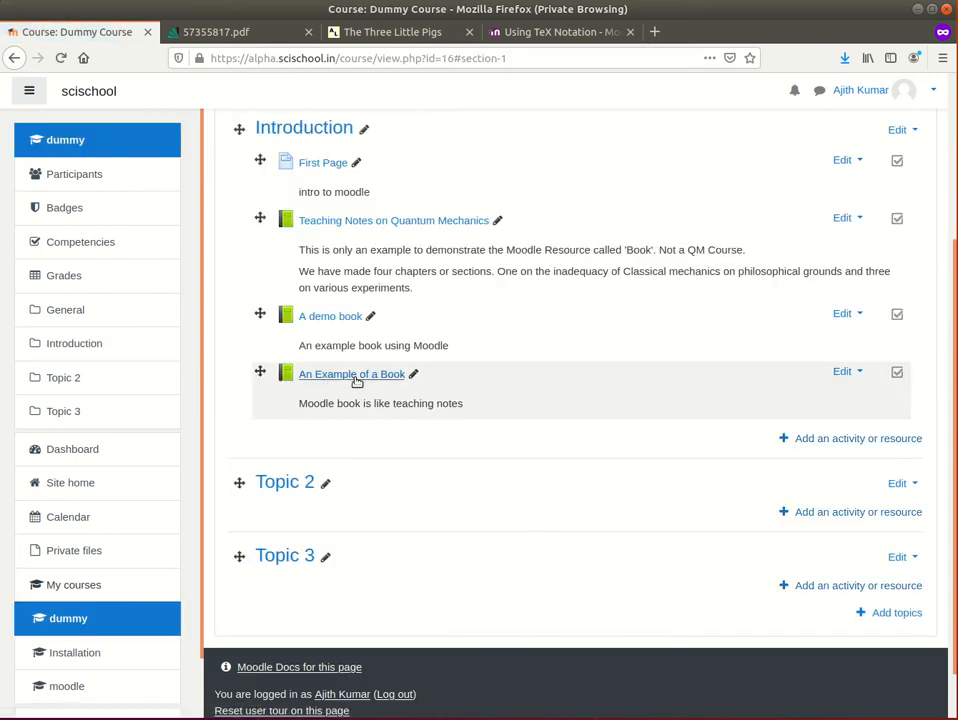
- Open An Example of a Book and title its new chapter "The little pigs"
{"action": "left_click", "coordinate": [355, 375]}
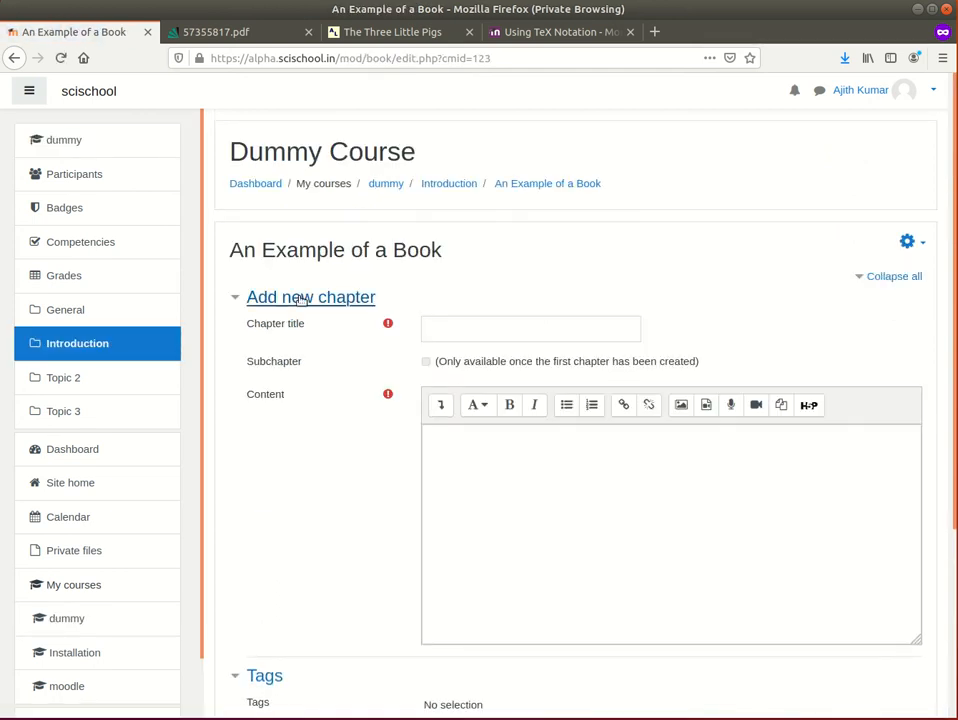
{"action": "left_click", "coordinate": [488, 332]}
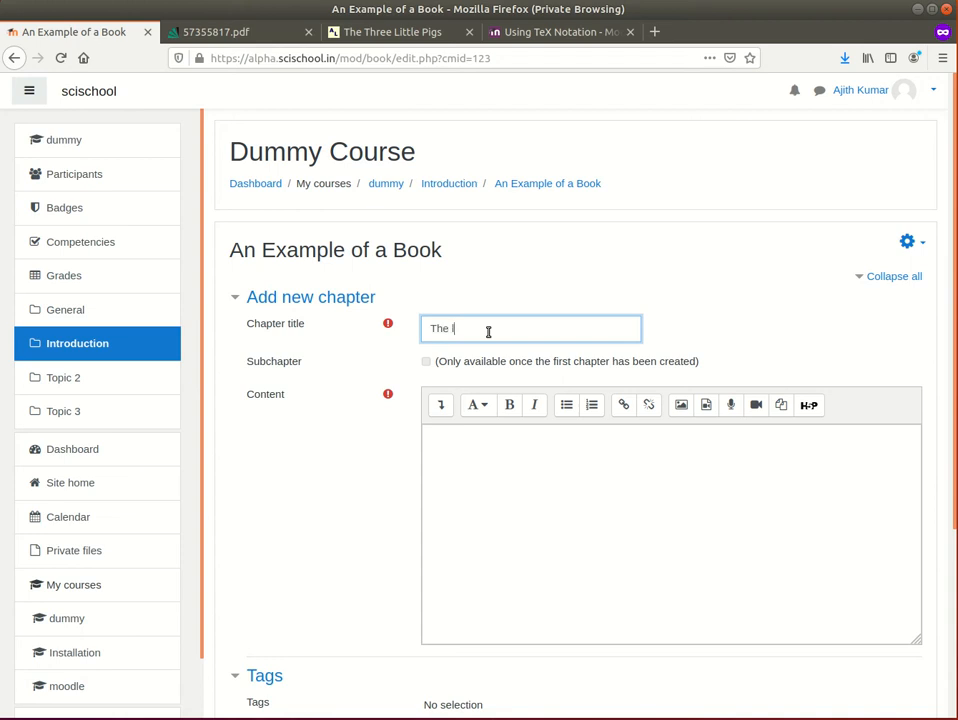
{"action": "type", "text": "The little pigs"}
- Copy the first three paragraphs of the Three Little Pigs story web page into the chapter's content
{"action": "left_click", "coordinate": [497, 449]}
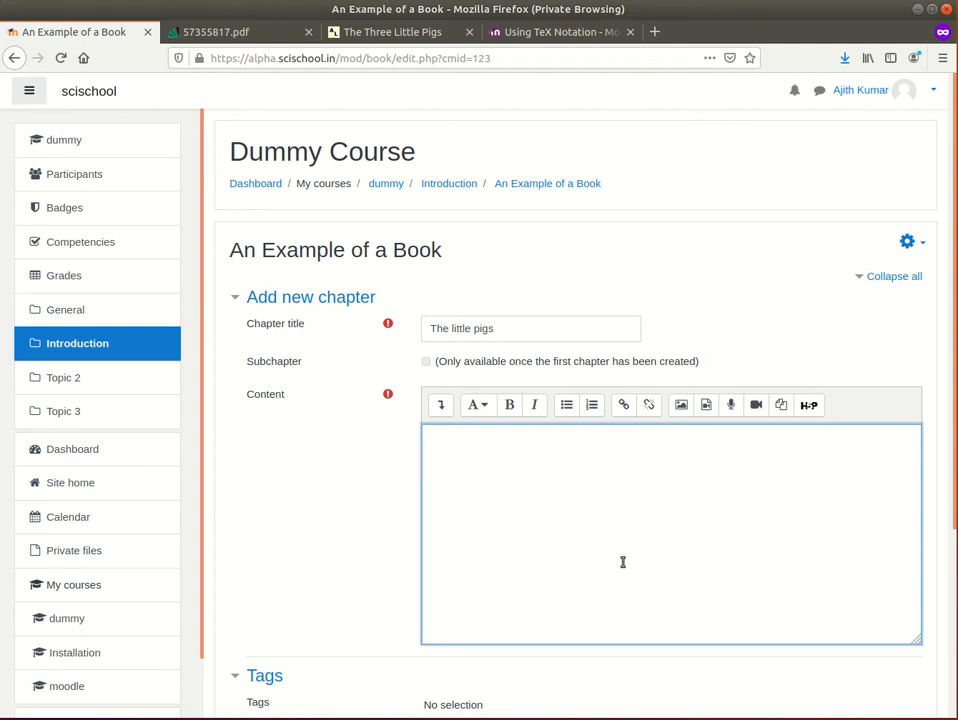
{"action": "left_click", "coordinate": [397, 33]}
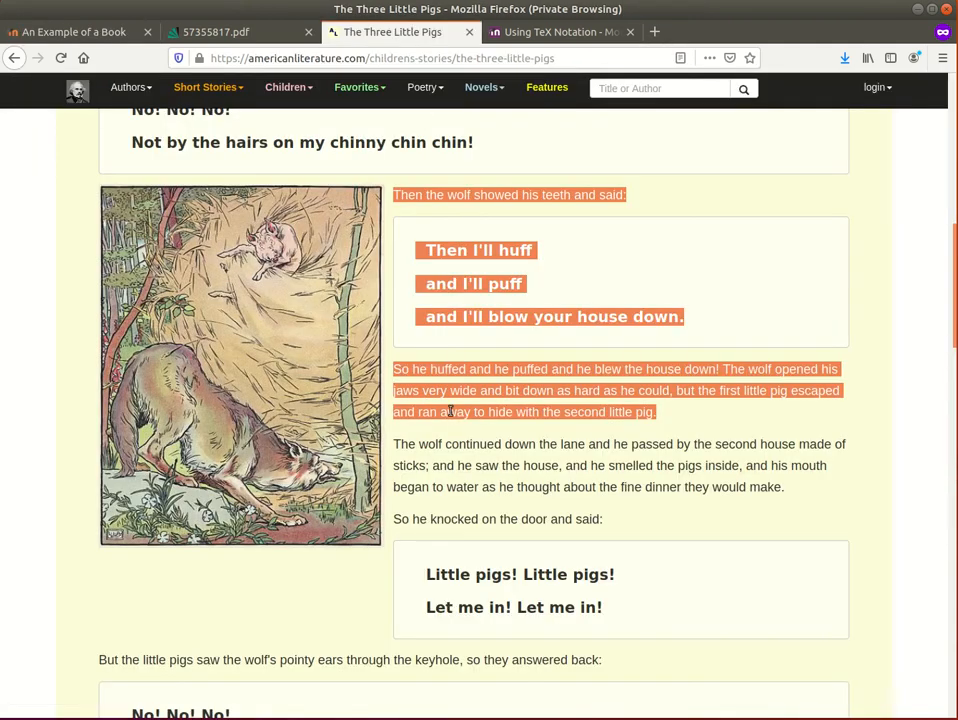
{"action": "scroll", "coordinate": [449, 417], "scroll_direction": "up", "scroll_amount": 8}
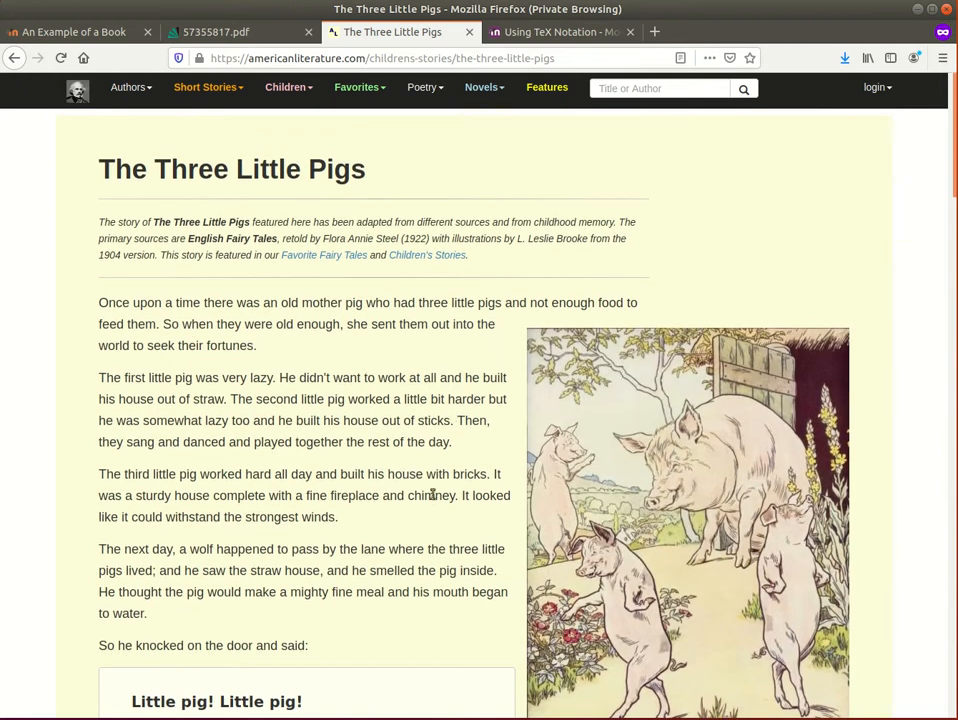
{"action": "left_click_drag", "start_coordinate": [363, 517], "coordinate": [98, 302]}
{"action": "right_click", "coordinate": [241, 345]}
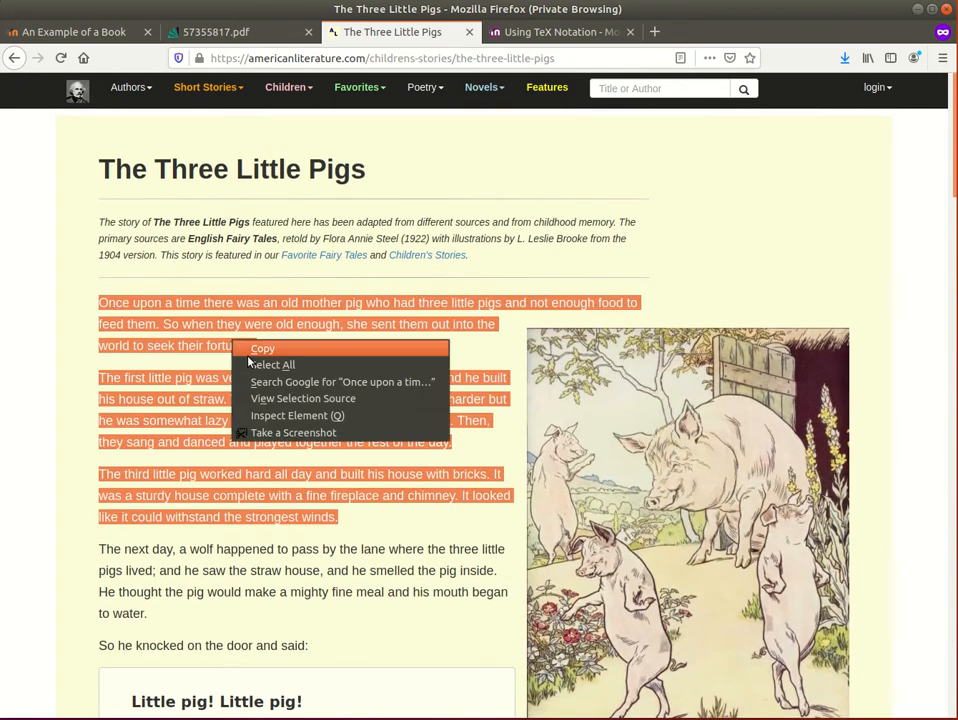
{"action": "left_click", "coordinate": [272, 351]}
{"action": "left_click", "coordinate": [73, 32]}
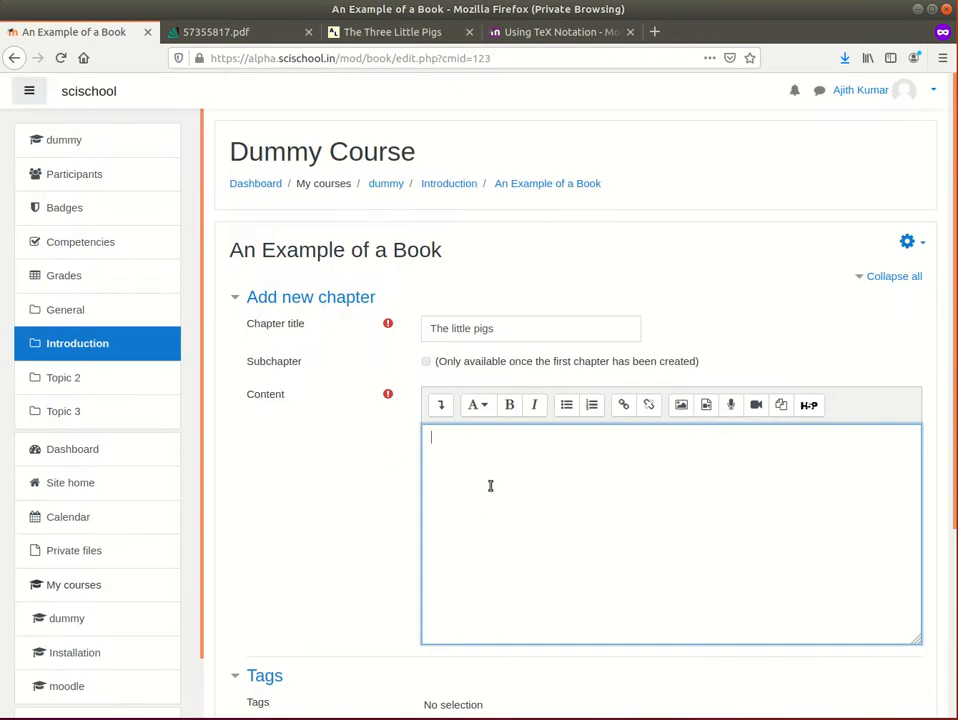
{"action": "right_click", "coordinate": [490, 488]}
{"action": "left_click", "coordinate": [523, 545]}
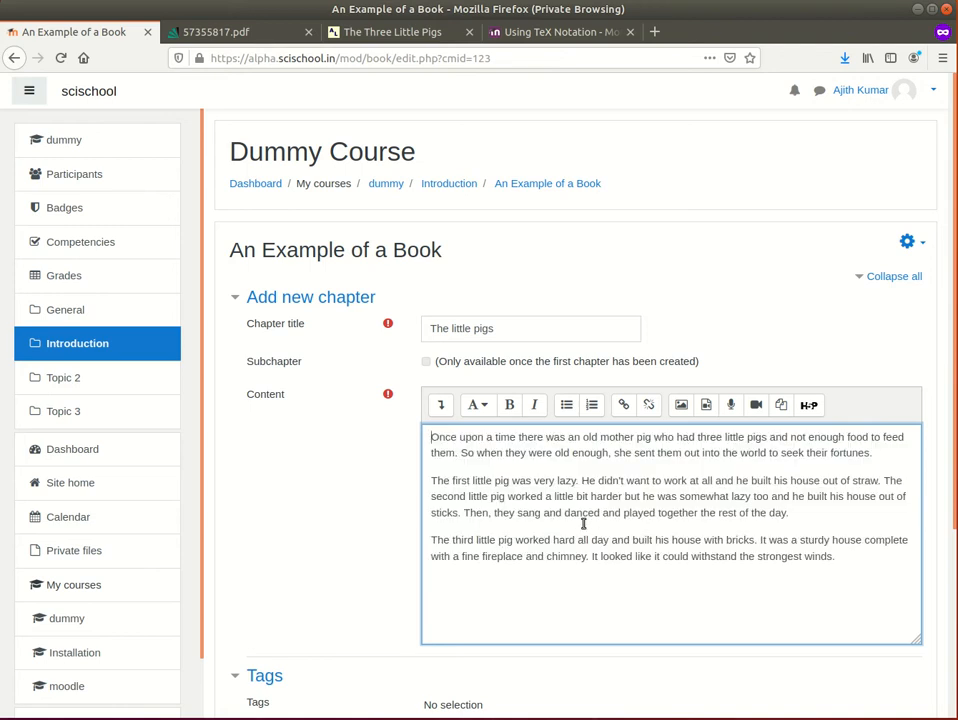
- Insert a centred title line "Three Little Pigs" above the pasted paragraphs in the chapter's content
{"action": "key", "text": "Return"}
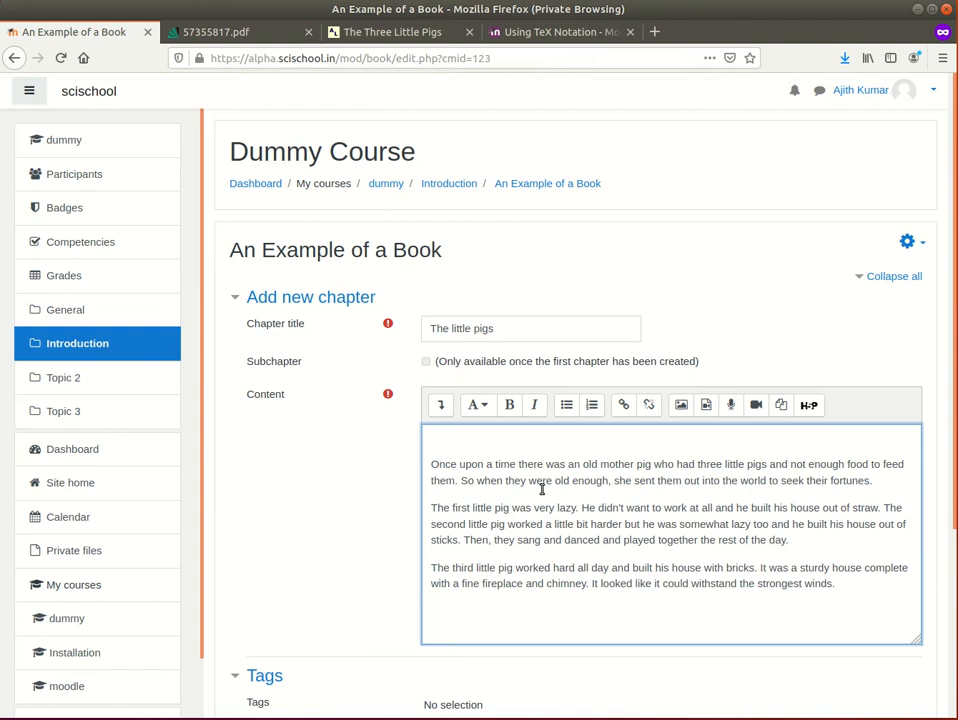
{"action": "left_click", "coordinate": [543, 446]}
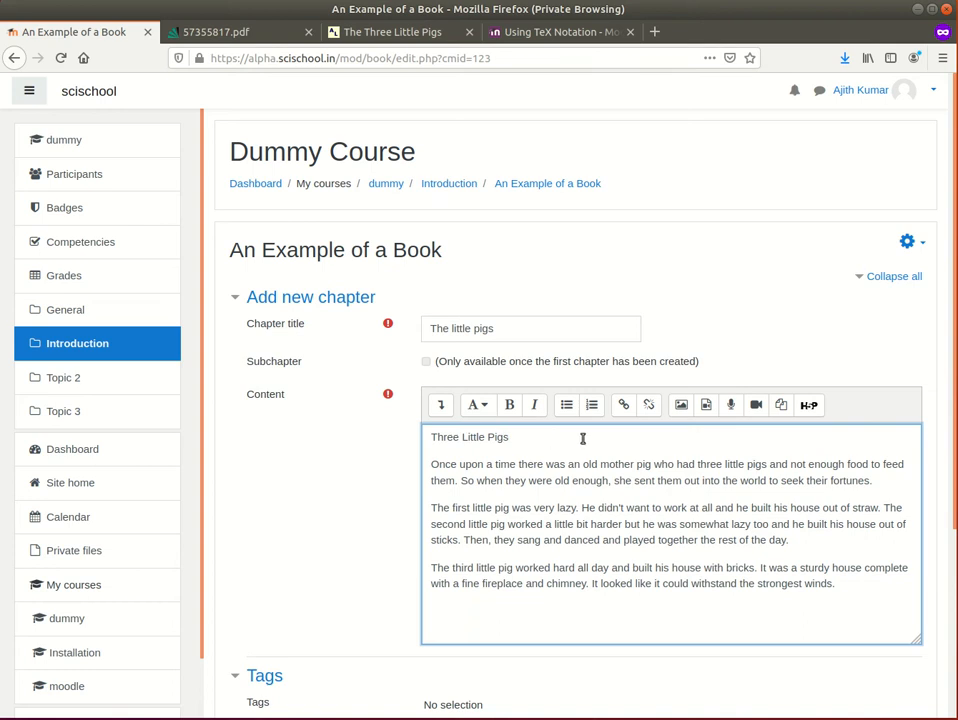
{"action": "left_click", "coordinate": [441, 407]}
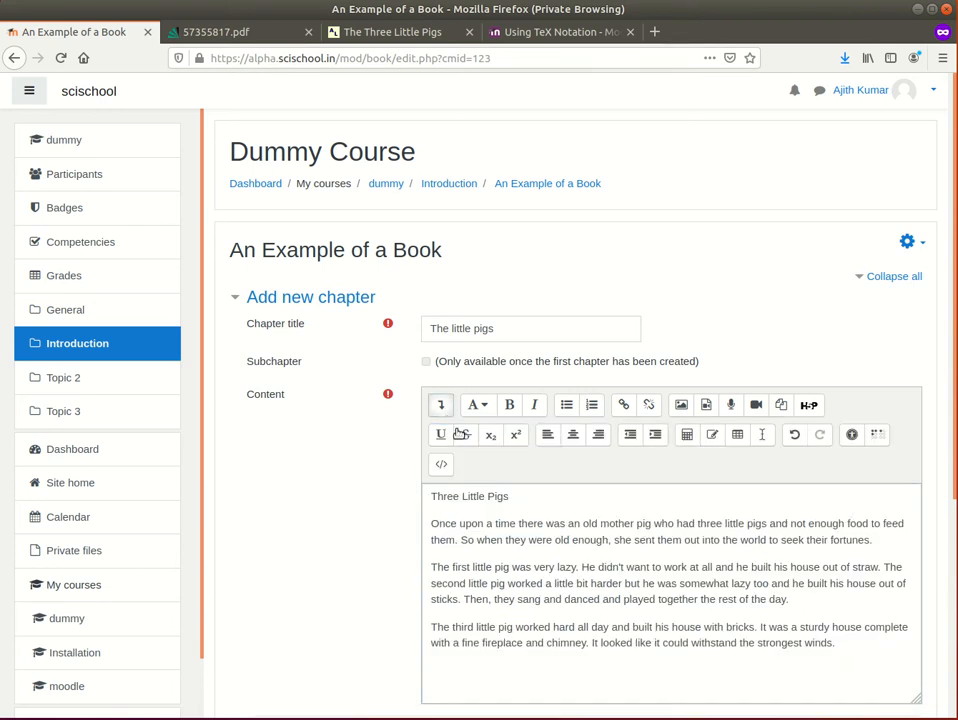
{"action": "left_click", "coordinate": [573, 434]}
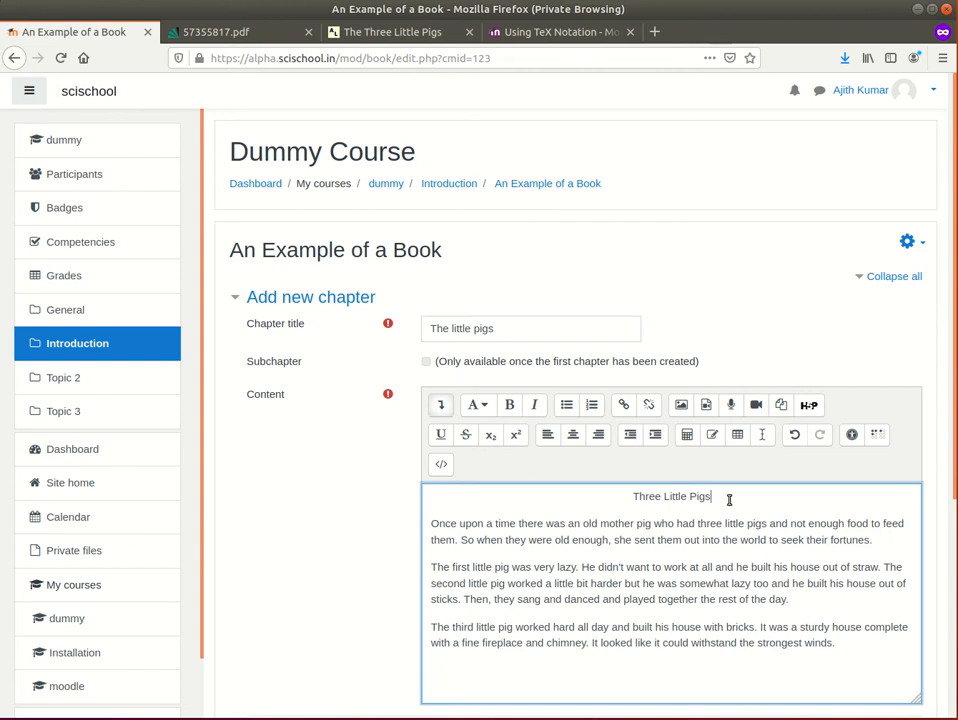
- Format the title line "Three Little Pigs" in the chapter's content as Heading (medium)
{"action": "left_click_drag", "start_coordinate": [729, 500], "coordinate": [573, 494]}
{"action": "left_click", "coordinate": [477, 405]}
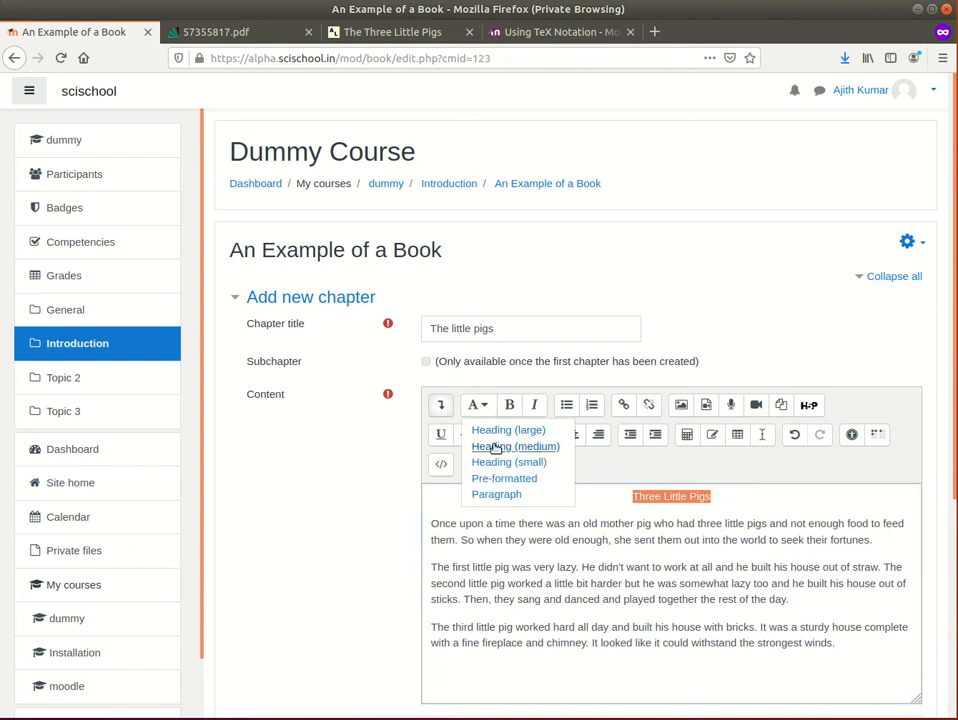
{"action": "left_click", "coordinate": [497, 447]}
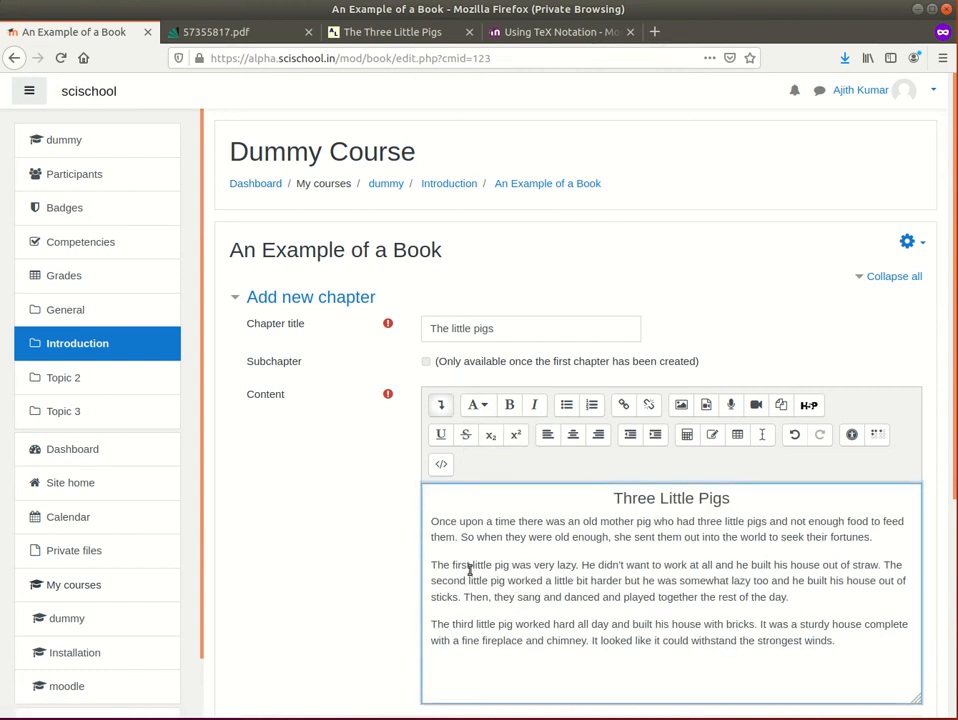
{"action": "left_click_drag", "start_coordinate": [476, 537], "coordinate": [509, 537]}
{"action": "left_click", "coordinate": [641, 594]}
{"action": "left_click", "coordinate": [440, 549]}
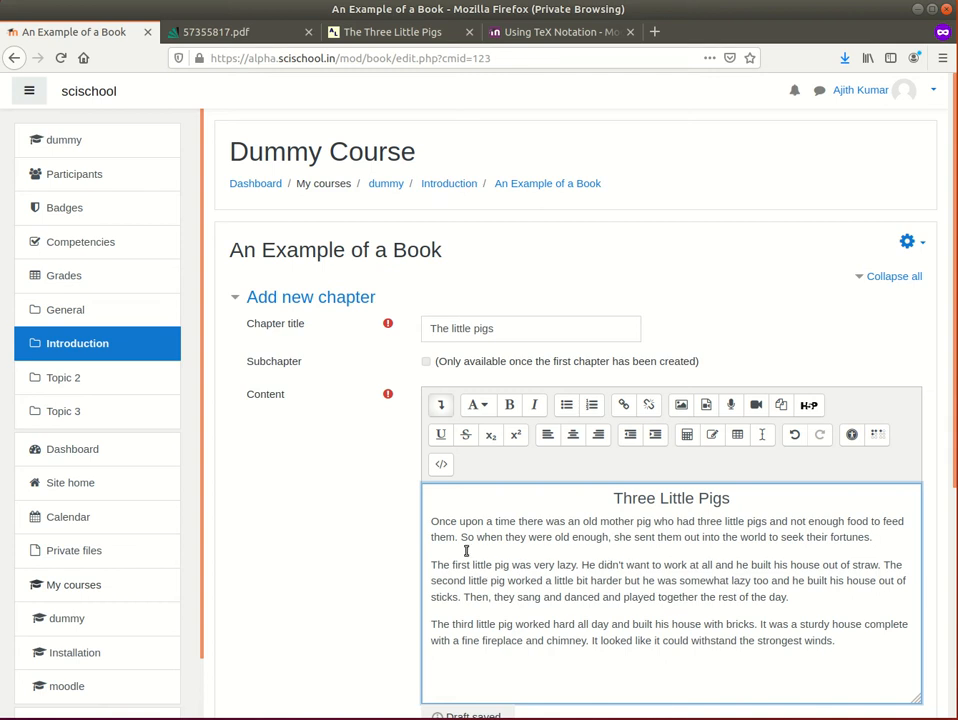
- Copy the pigs illustration from the Three Little Pigs story web page and paste it before the first paragraph of the chapter's content
{"action": "left_click", "coordinate": [431, 522]}
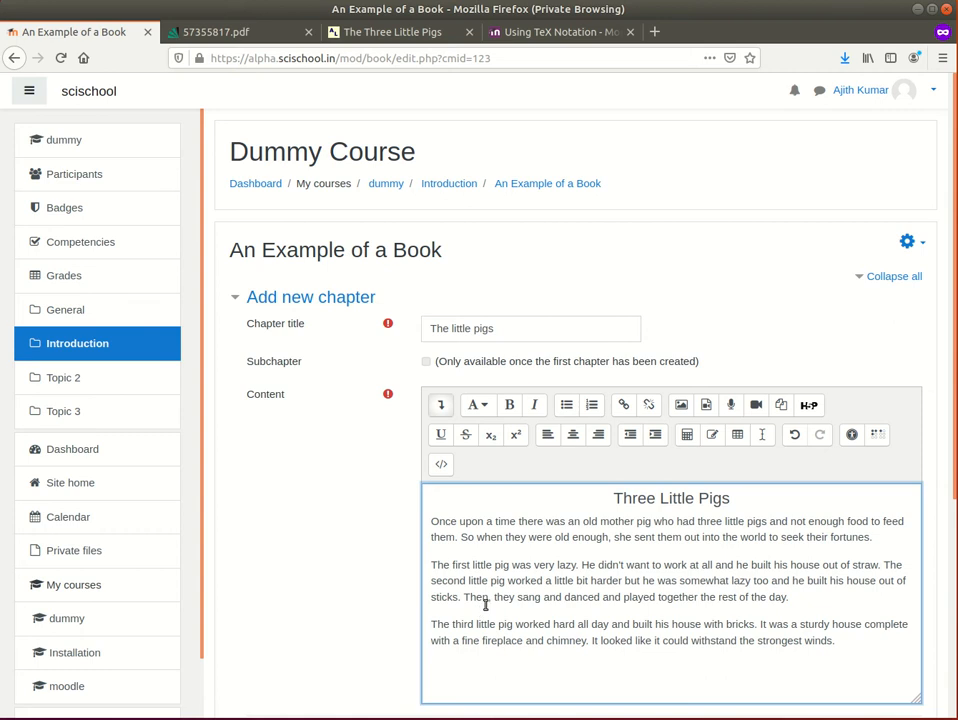
{"action": "left_click", "coordinate": [370, 31]}
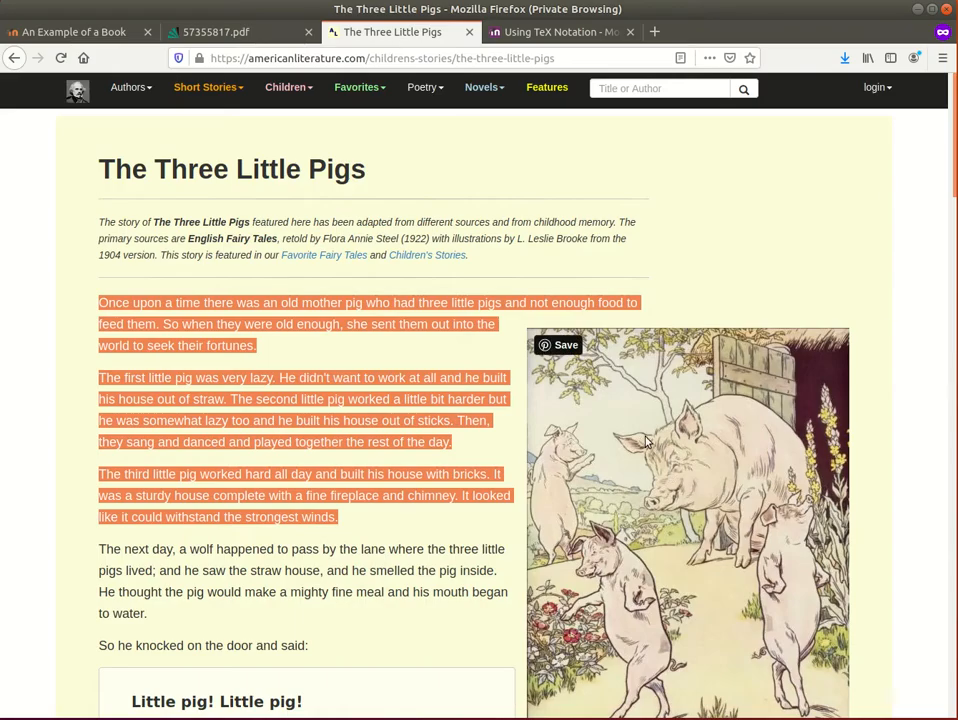
{"action": "right_click", "coordinate": [676, 420]}
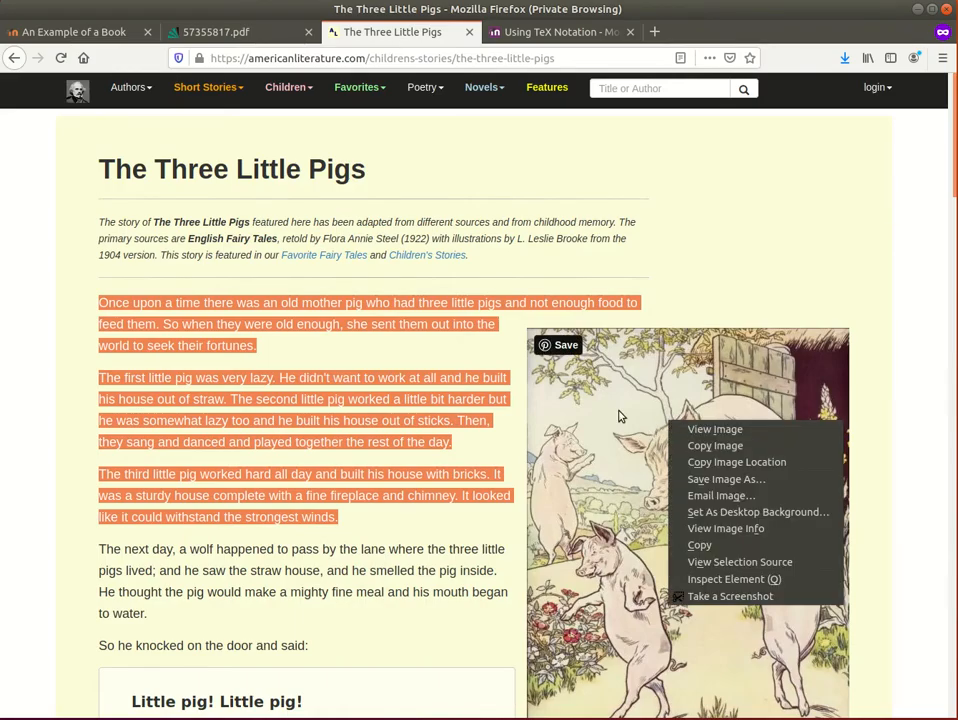
{"action": "right_click", "coordinate": [633, 421]}
{"action": "right_click", "coordinate": [636, 421]}
{"action": "left_click", "coordinate": [687, 443]}
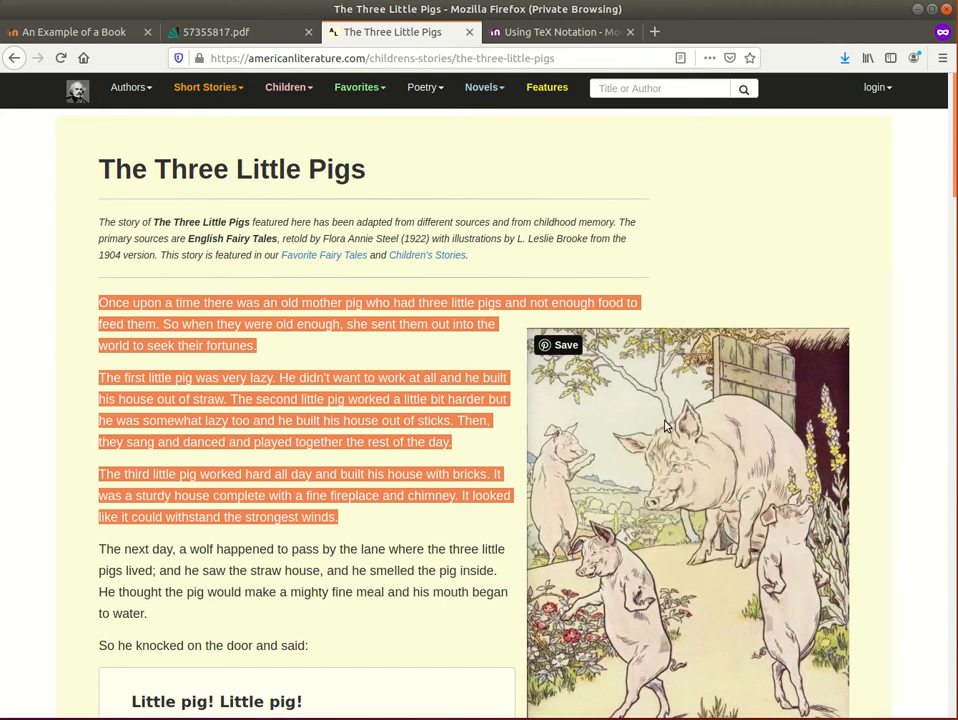
{"action": "left_click", "coordinate": [110, 40]}
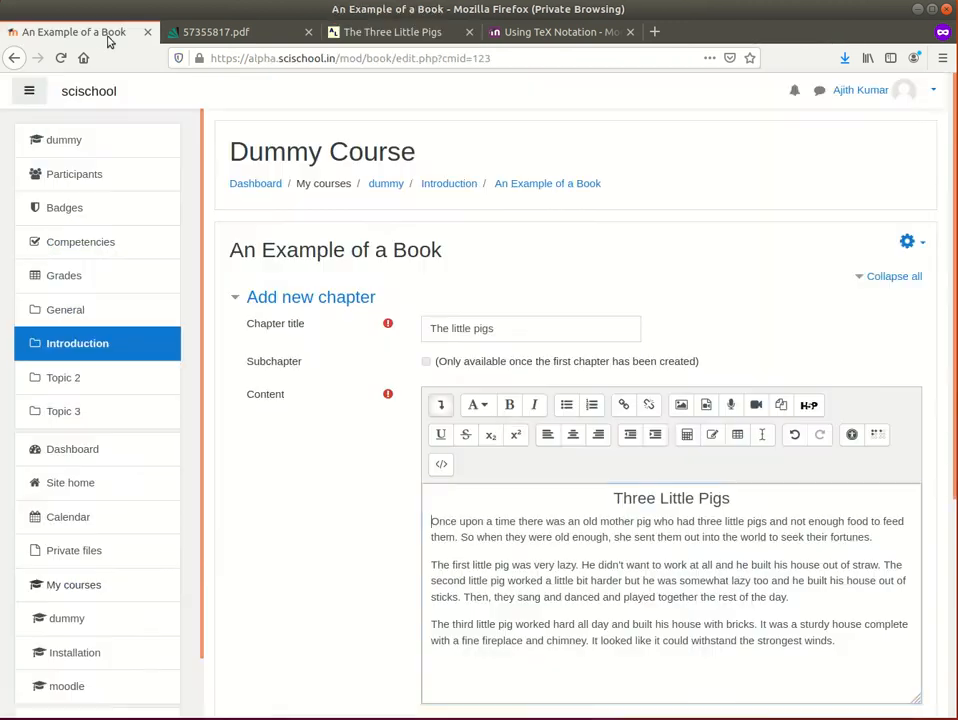
{"action": "right_click", "coordinate": [429, 521]}
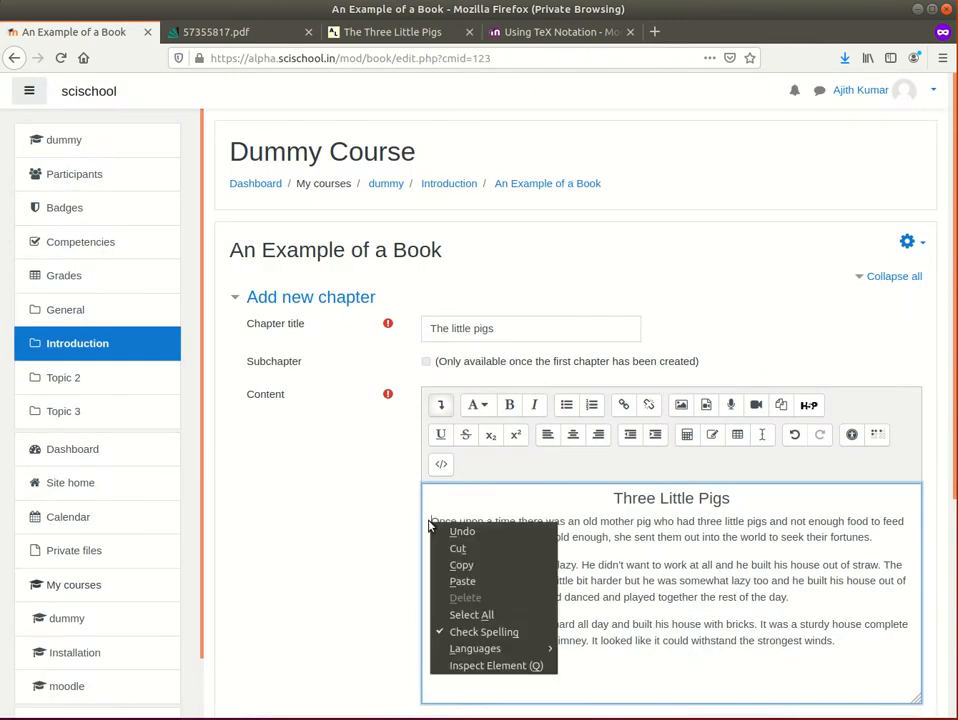
{"action": "left_click", "coordinate": [462, 578]}
- Set the pasted illustration's width to 200 with auto size and its alignment to Right, and save the image properties
{"action": "scroll", "coordinate": [549, 586], "scroll_direction": "down", "scroll_amount": 3}
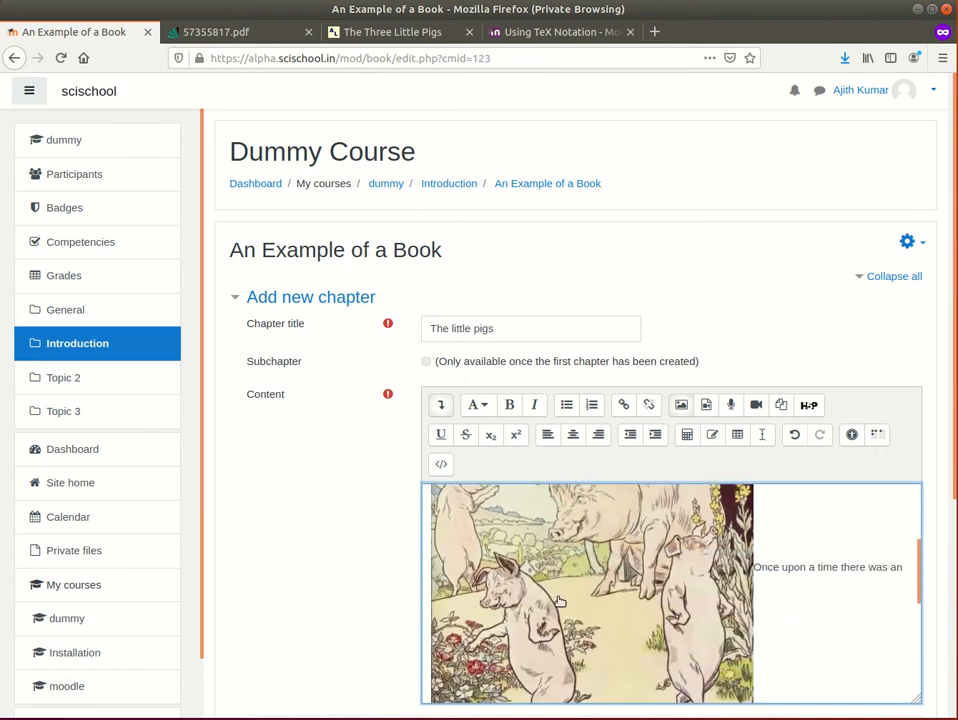
{"action": "left_click", "coordinate": [575, 585]}
{"action": "double_click", "coordinate": [575, 585]}
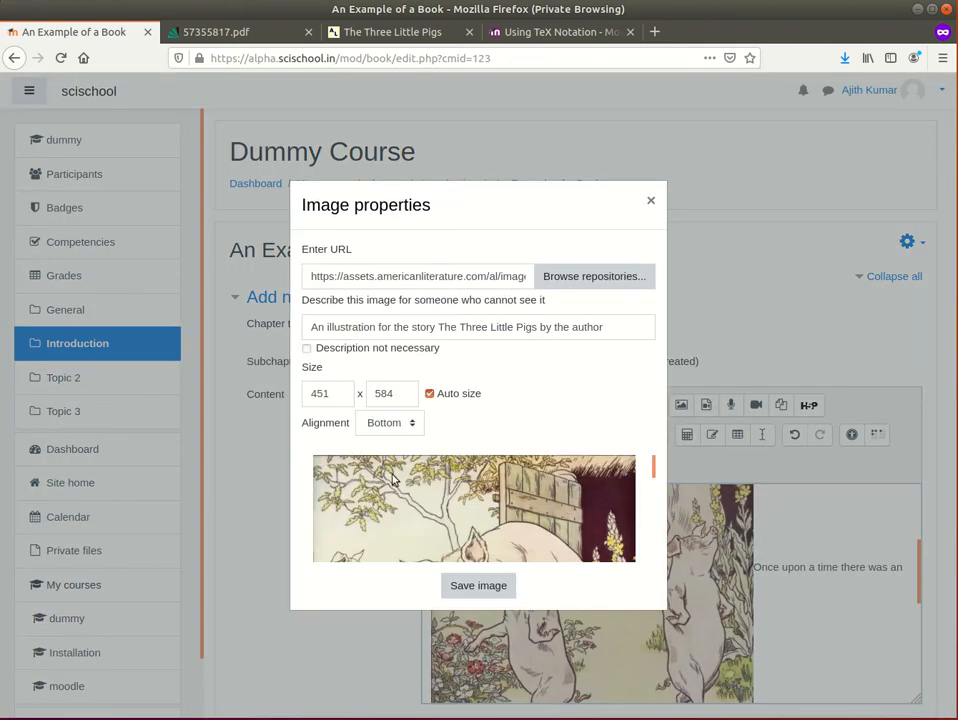
{"action": "left_click_drag", "start_coordinate": [334, 393], "coordinate": [300, 394]}
{"action": "type", "text": "200"}
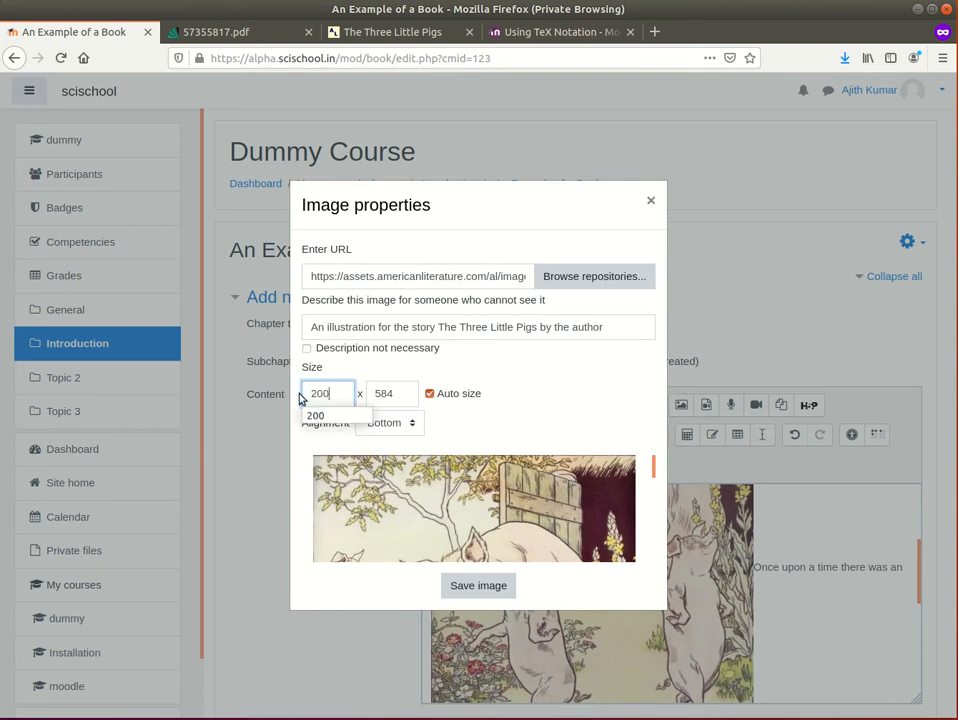
{"action": "left_click", "coordinate": [337, 397]}
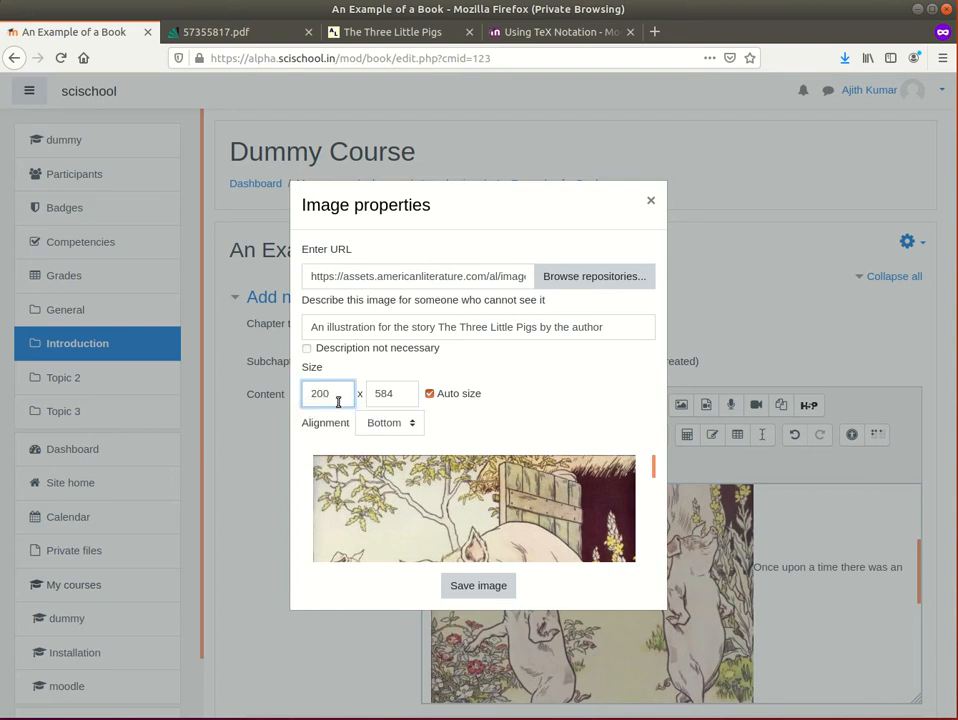
{"action": "left_click", "coordinate": [477, 427]}
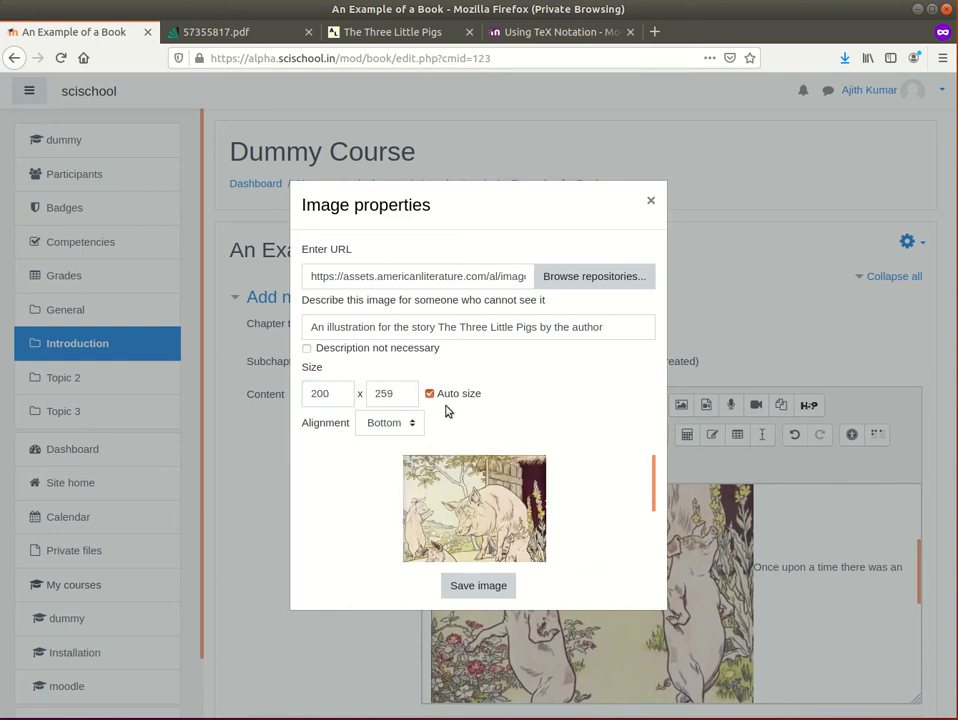
{"action": "left_click", "coordinate": [391, 425]}
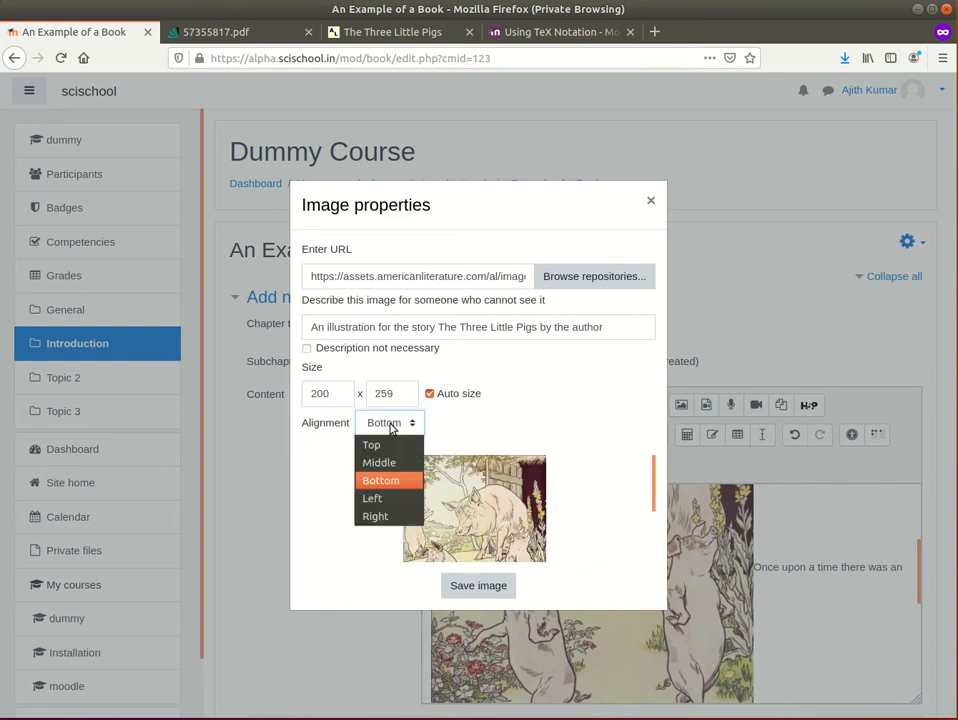
{"action": "left_click", "coordinate": [400, 517]}
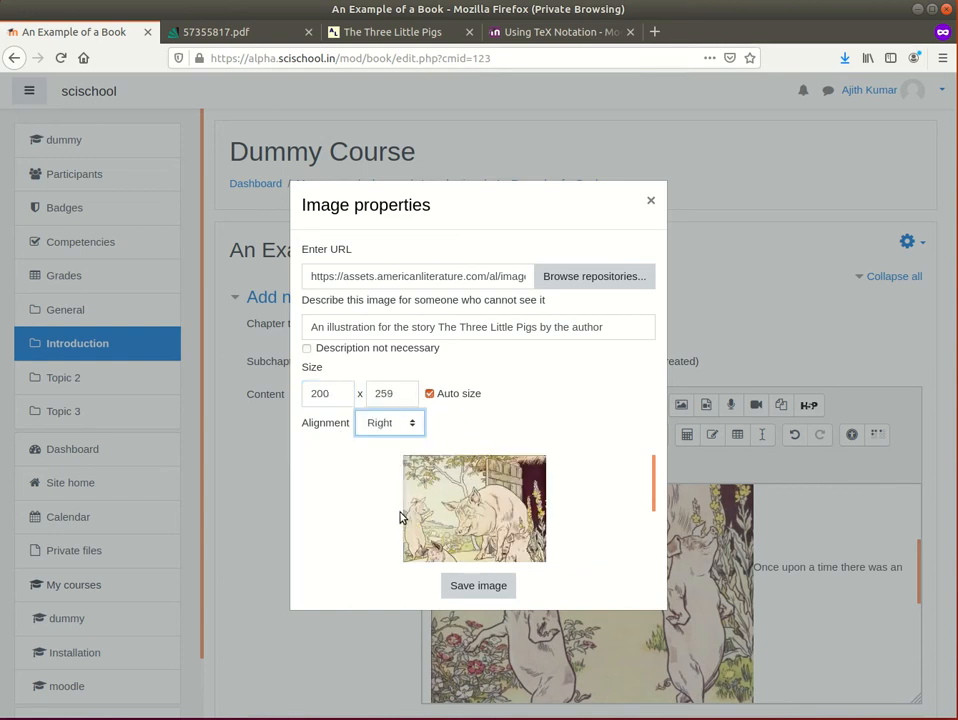
{"action": "left_click", "coordinate": [483, 588]}
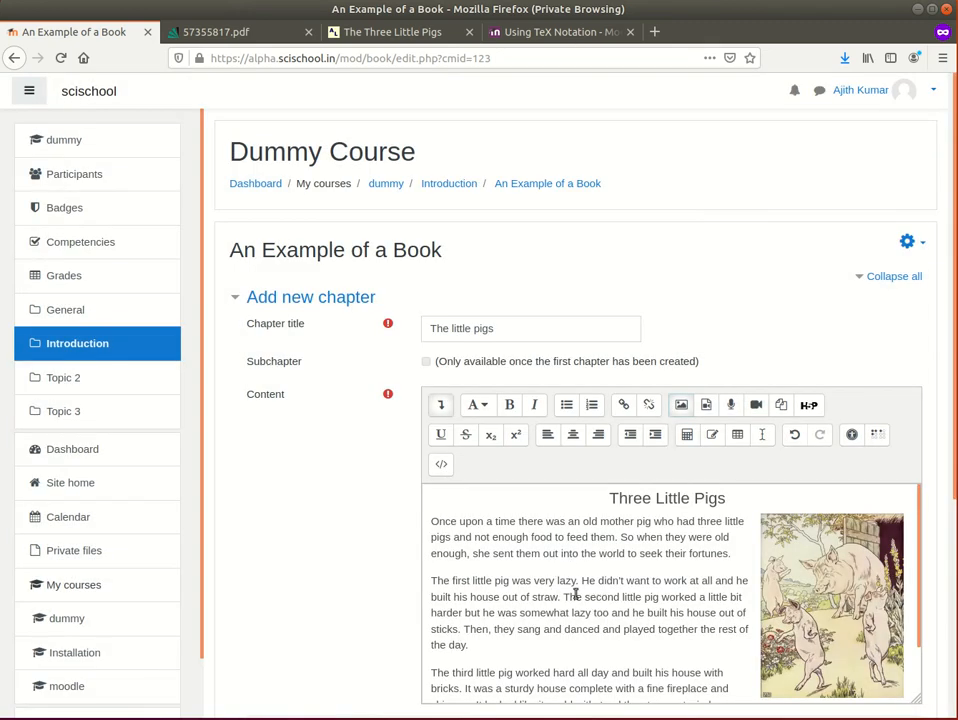
- Record a short audio clip, allowing microphone access, and attach it on a new line below the chapter's last paragraph
{"action": "scroll", "coordinate": [573, 560], "scroll_direction": "down", "scroll_amount": 1}
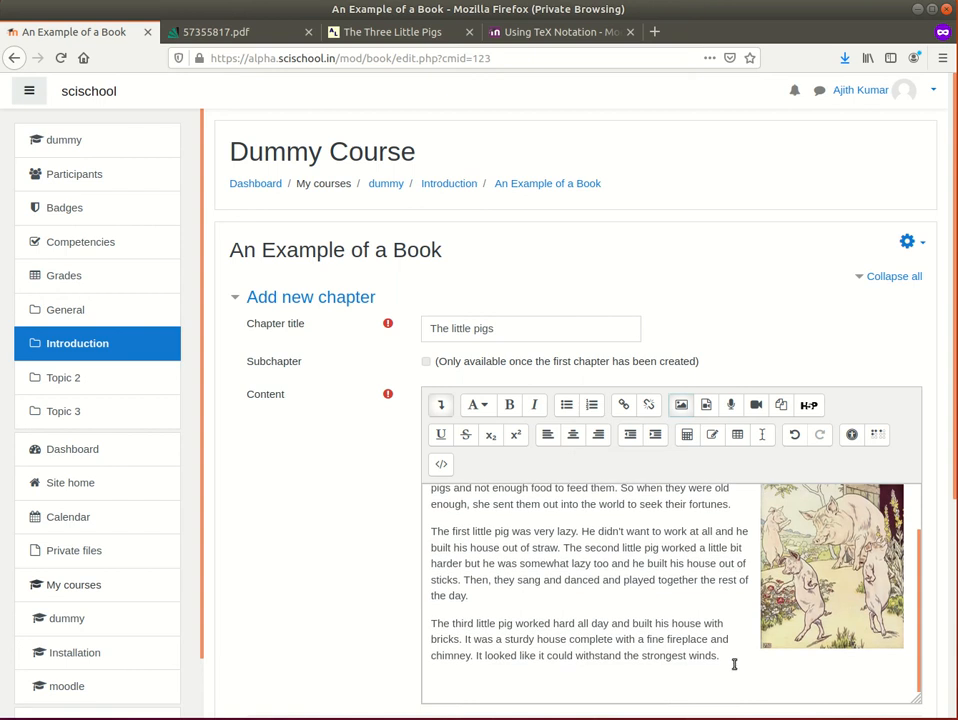
{"action": "left_click", "coordinate": [750, 663]}
{"action": "key", "text": "Return"}
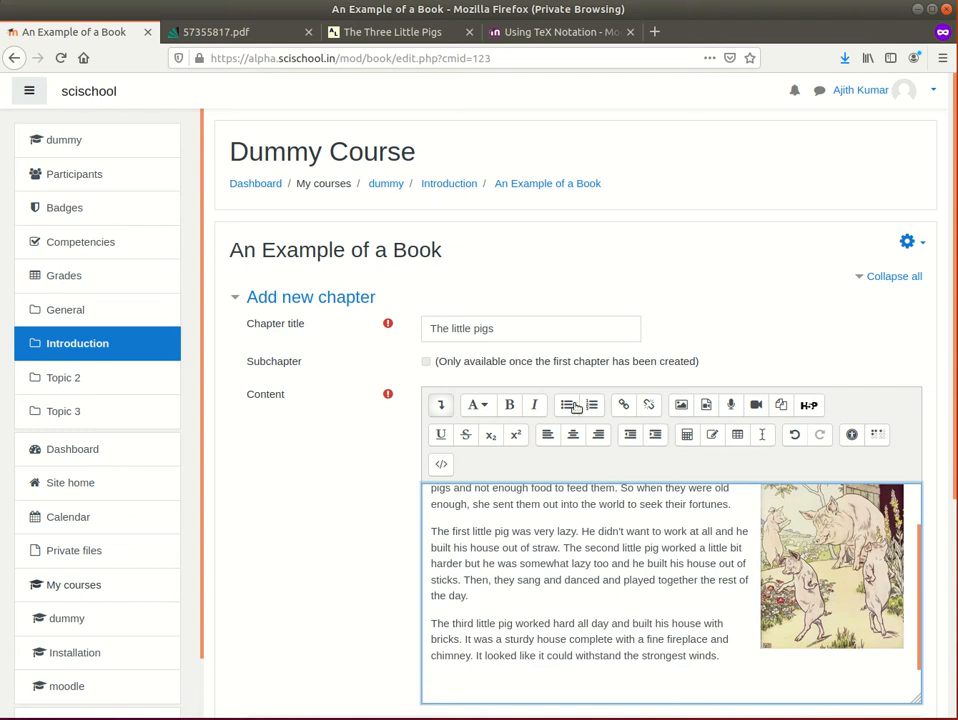
{"action": "left_click", "coordinate": [732, 406]}
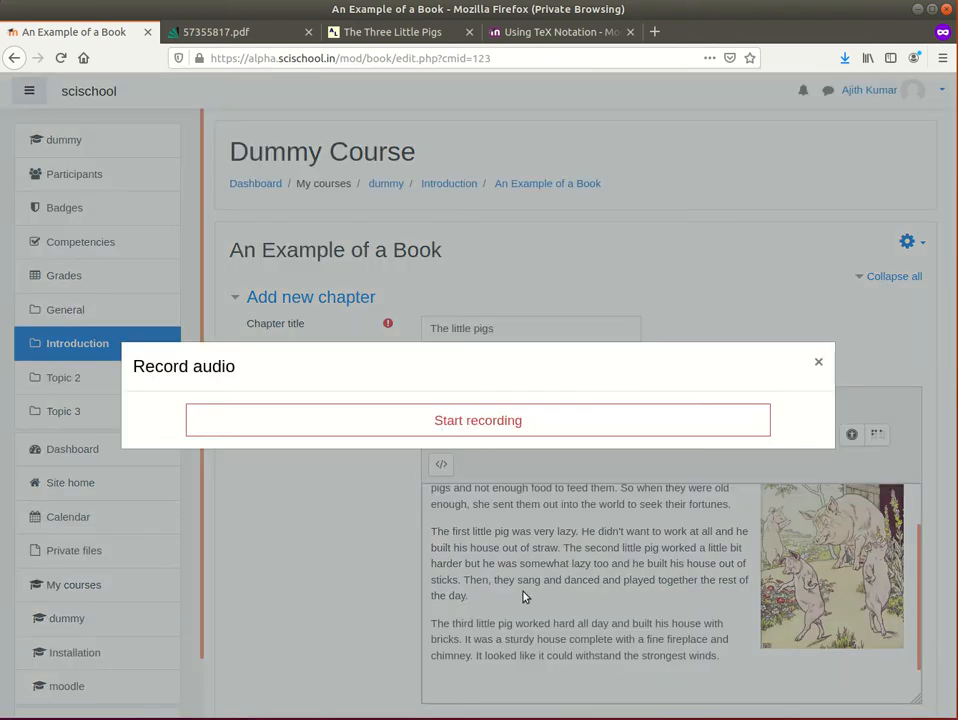
{"action": "left_click", "coordinate": [463, 424]}
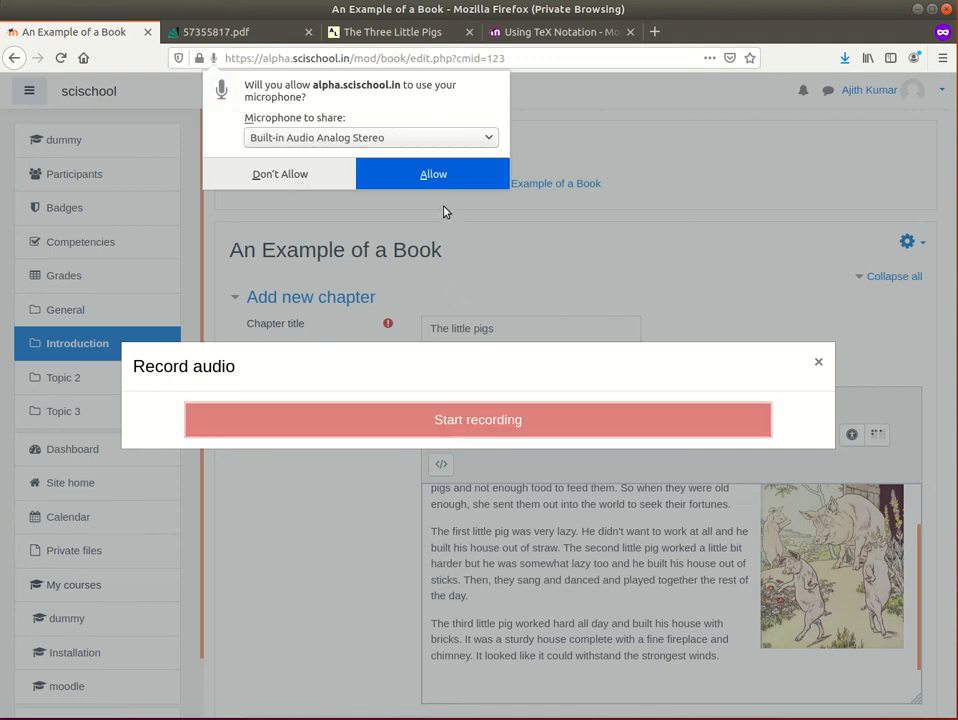
{"action": "left_click", "coordinate": [445, 178]}
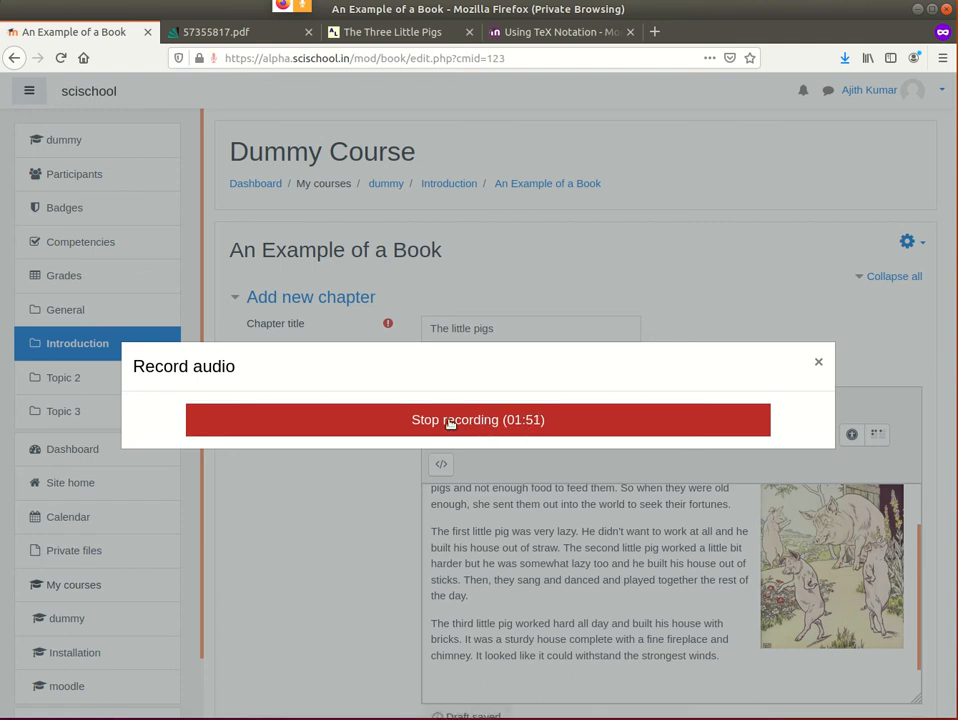
{"action": "left_click", "coordinate": [390, 421]}
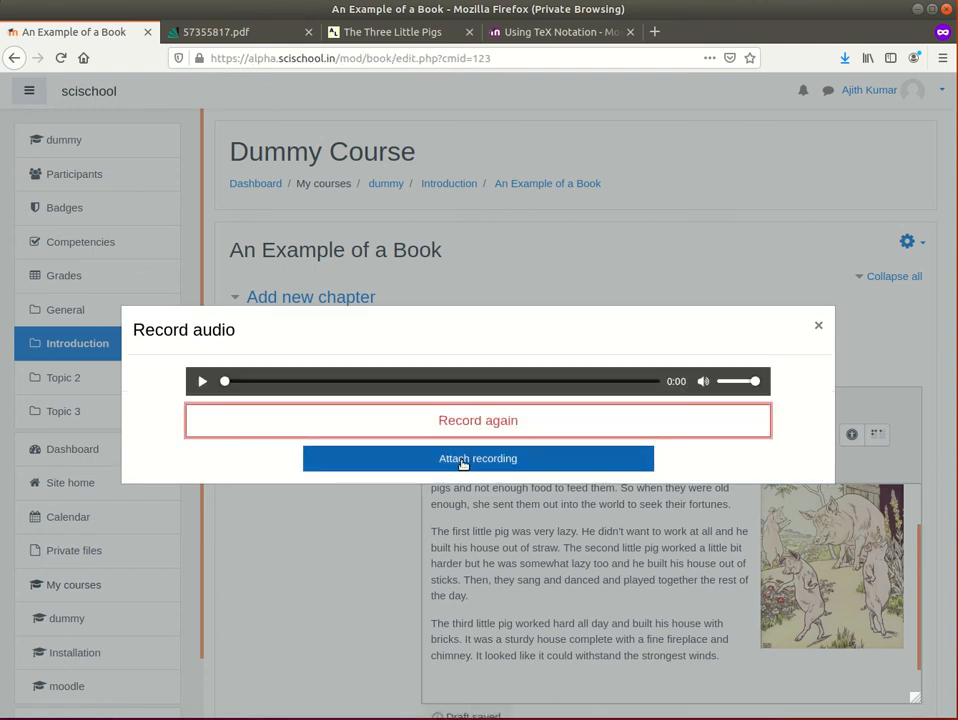
{"action": "left_click", "coordinate": [463, 460]}
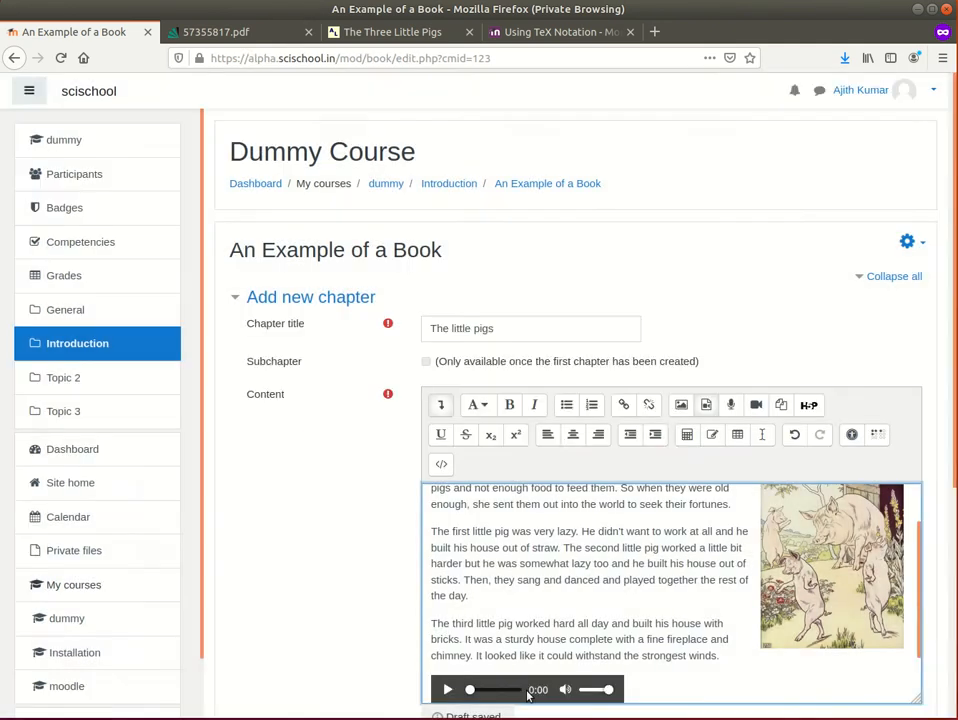
- Format the word "day" in the third little pig paragraph as superscript
{"action": "scroll", "coordinate": [490, 600], "scroll_direction": "down", "scroll_amount": 1}
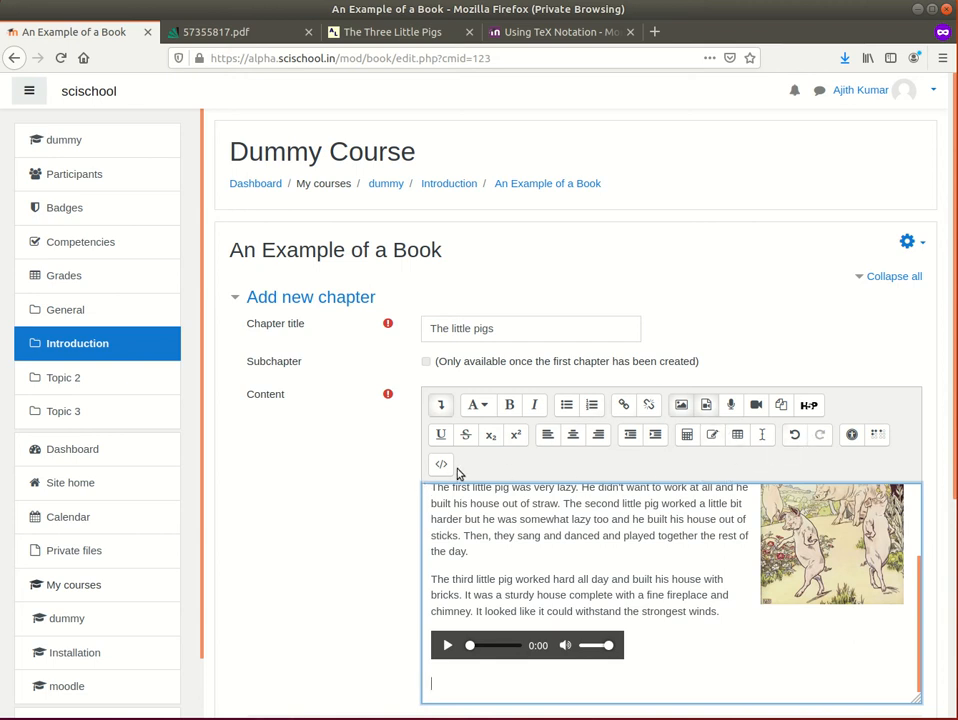
{"action": "left_click_drag", "start_coordinate": [592, 578], "coordinate": [614, 578]}
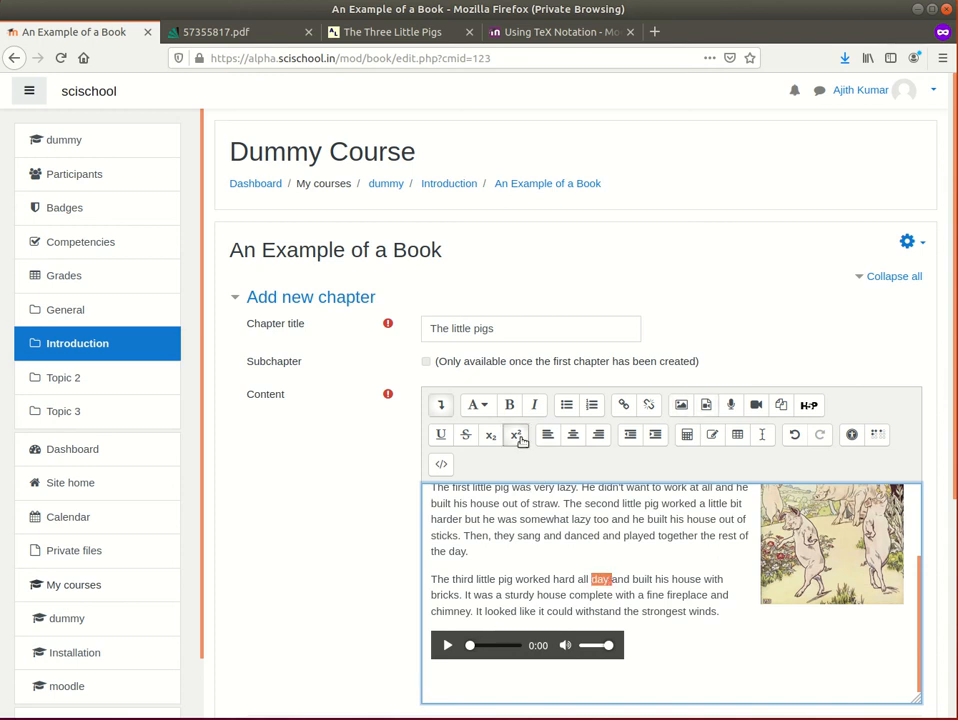
{"action": "left_click", "coordinate": [516, 434]}
{"action": "left_click", "coordinate": [550, 552]}
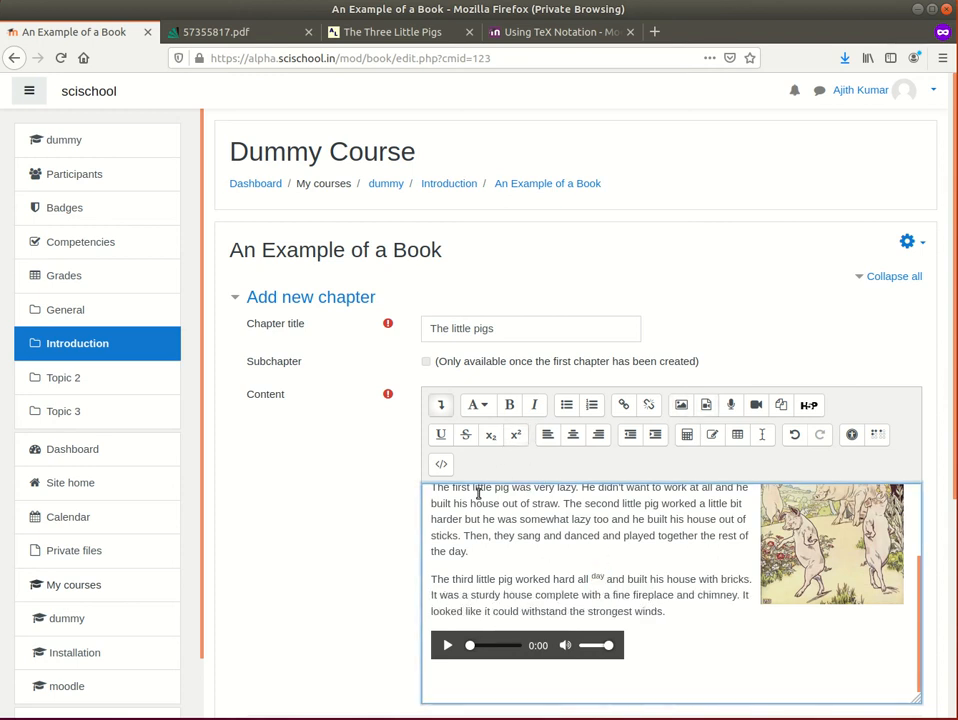
- Underline "s house" and strike through "complete" in the third little pig paragraph
{"action": "left_click_drag", "start_coordinate": [698, 583], "coordinate": [660, 580]}
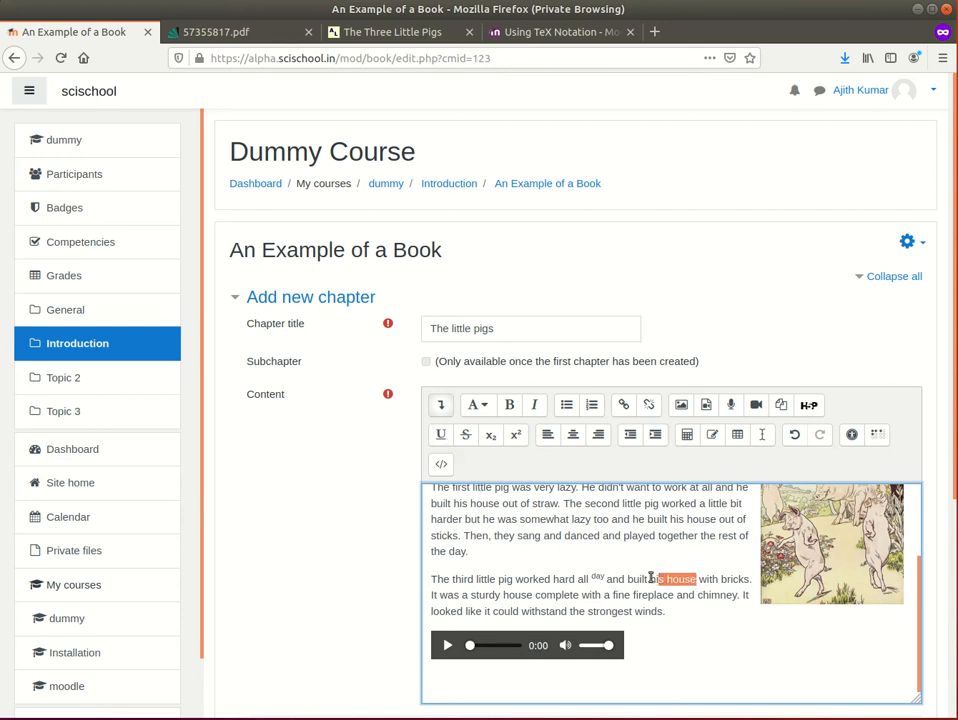
{"action": "left_click", "coordinate": [440, 434]}
{"action": "left_click", "coordinate": [655, 595]}
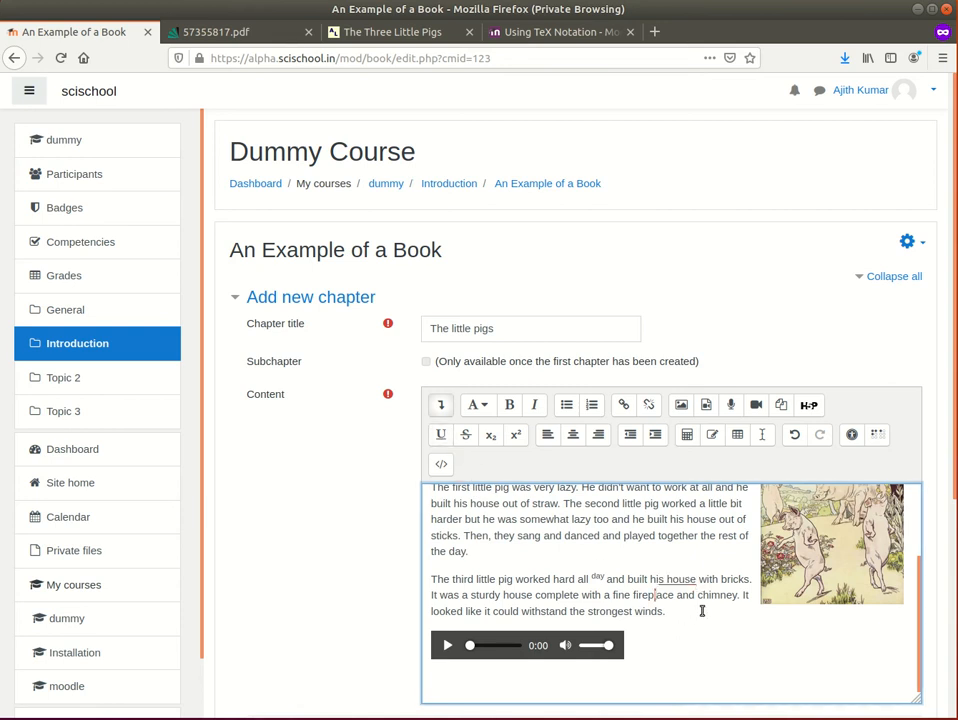
{"action": "left_click_drag", "start_coordinate": [578, 597], "coordinate": [536, 594]}
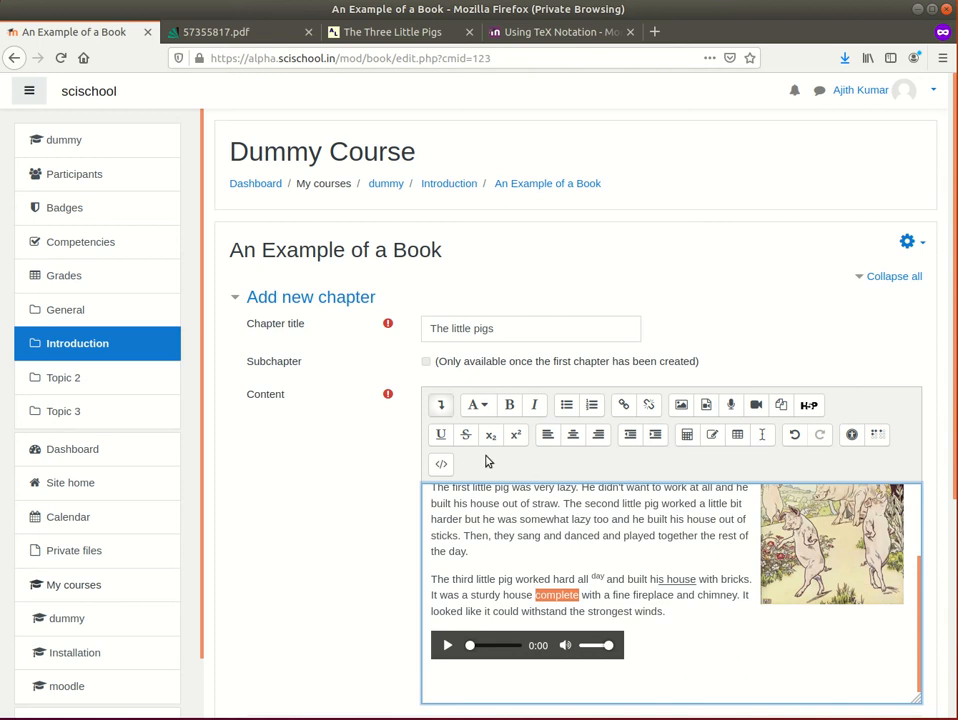
{"action": "left_click", "coordinate": [465, 434]}
{"action": "left_click", "coordinate": [600, 496]}
- Save the chapter "The little pigs" with its changes
{"action": "scroll", "coordinate": [592, 467], "scroll_direction": "down", "scroll_amount": 1}
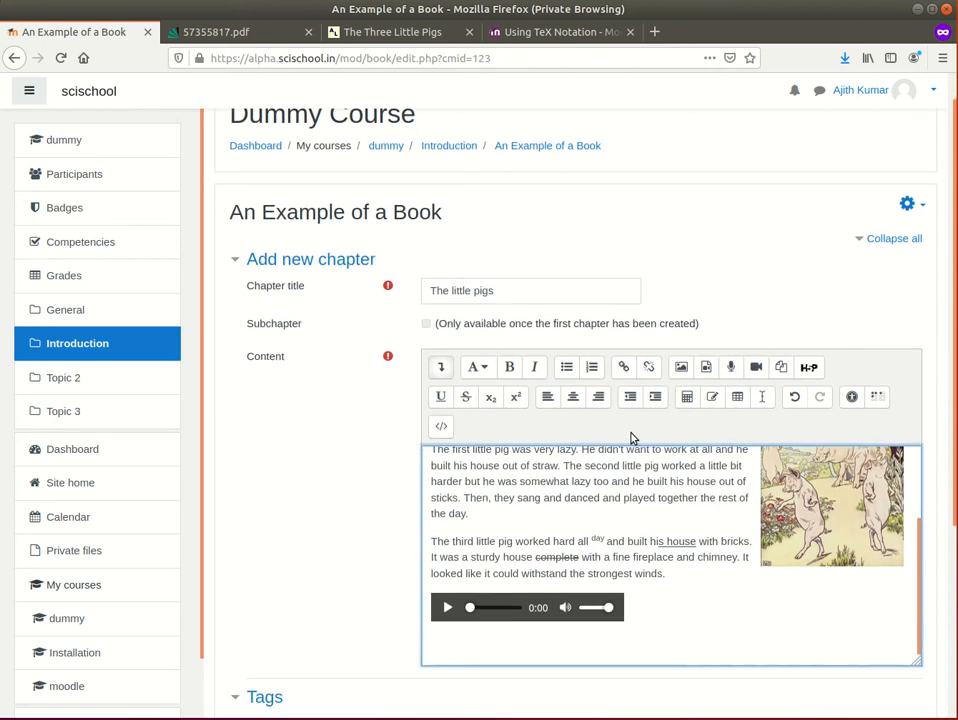
{"action": "scroll", "coordinate": [689, 511], "scroll_direction": "down", "scroll_amount": 3}
{"action": "scroll", "coordinate": [570, 537], "scroll_direction": "down", "scroll_amount": 3}
{"action": "left_click", "coordinate": [470, 535]}
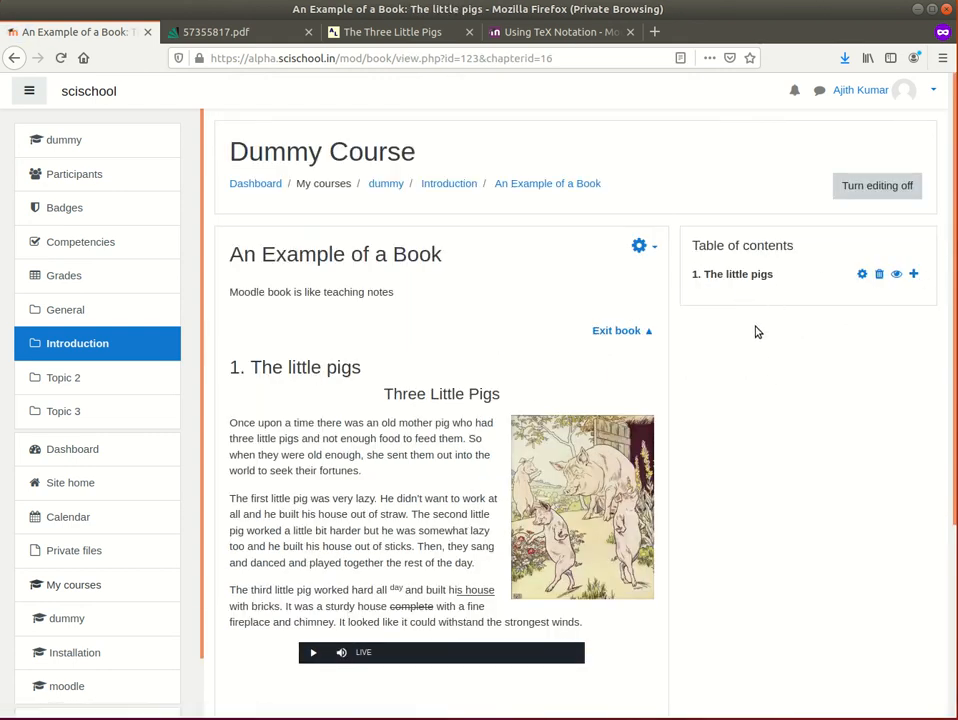
- Add a new chapter after The little pigs, title it "The Wolf" and start editing its content
{"action": "left_click", "coordinate": [914, 274]}
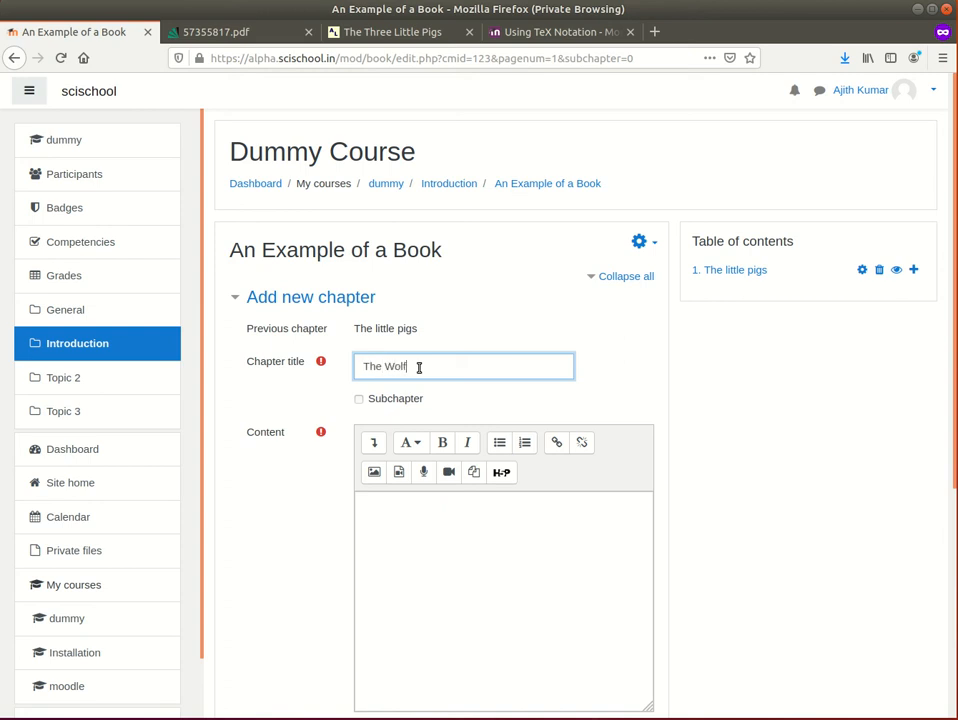
{"action": "left_click", "coordinate": [467, 546]}
{"action": "scroll", "coordinate": [479, 570], "scroll_direction": "down", "scroll_amount": 2}
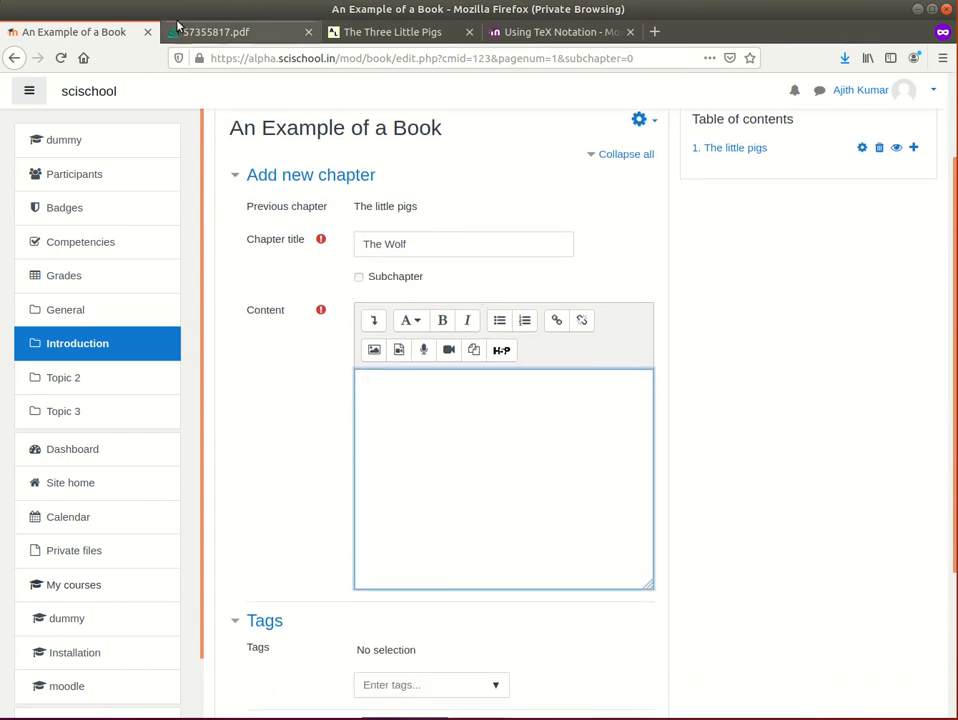
- Copy the passage from "Then the wolf showed his teeth and said:" through "with the second little pig." from The Three Little Pigs web page
{"action": "left_click", "coordinate": [413, 35]}
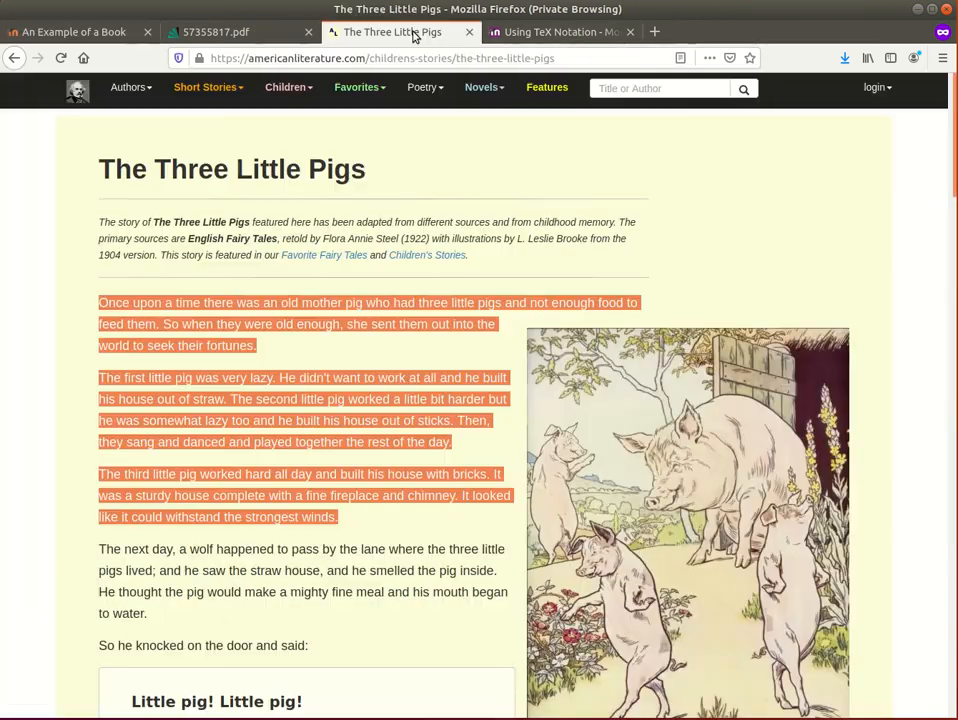
{"action": "scroll", "coordinate": [432, 490], "scroll_direction": "down", "scroll_amount": 10}
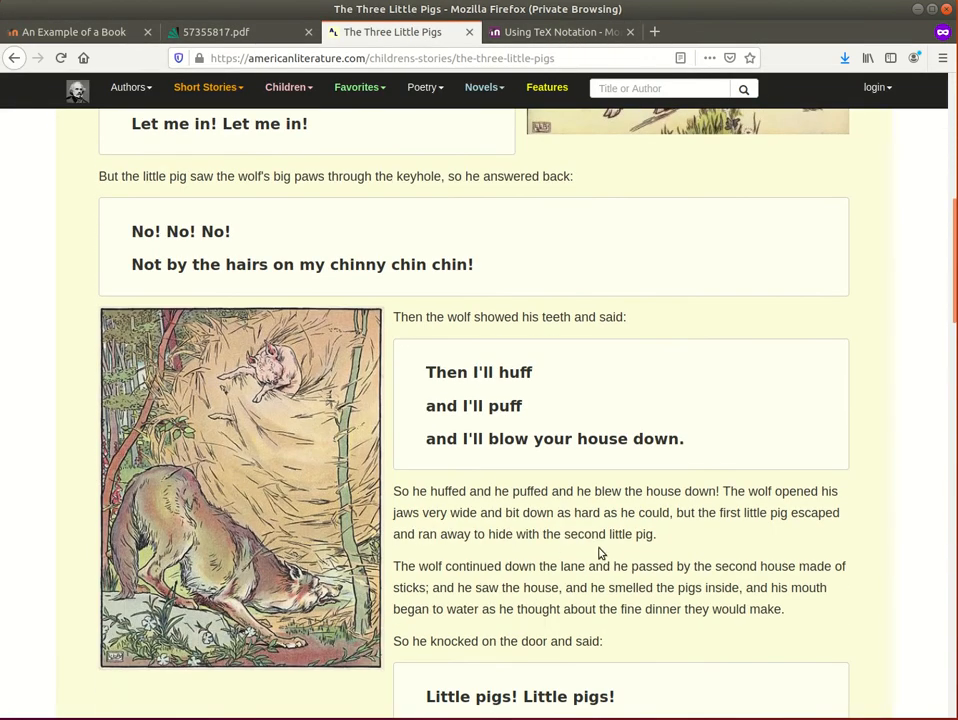
{"action": "left_click_drag", "start_coordinate": [660, 534], "coordinate": [396, 319]}
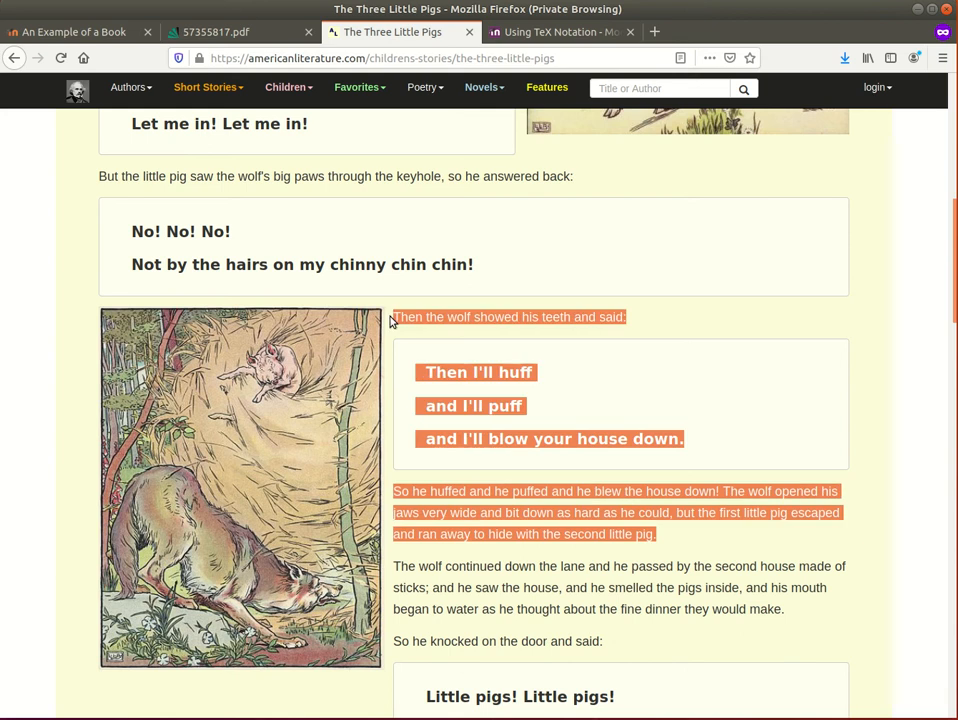
{"action": "right_click", "coordinate": [456, 346]}
{"action": "left_click", "coordinate": [481, 357]}
- Paste the copied passage as the content of the new chapter "The Wolf" and save the chapter
{"action": "left_click", "coordinate": [80, 38]}
{"action": "right_click", "coordinate": [411, 421]}
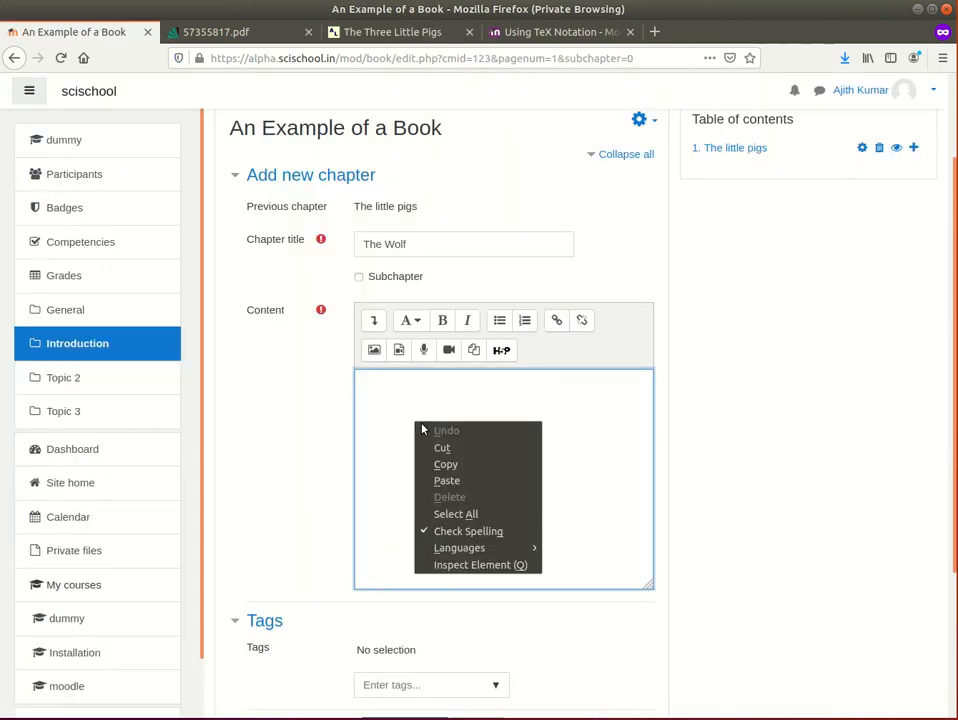
{"action": "left_click", "coordinate": [478, 481]}
{"action": "left_click", "coordinate": [593, 390]}
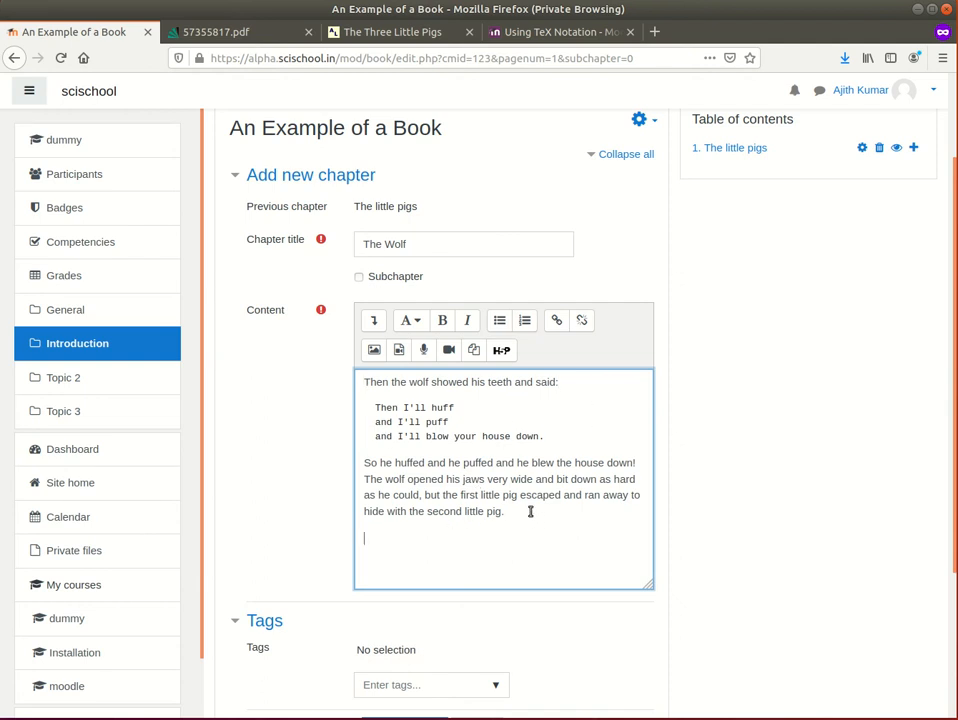
{"action": "scroll", "coordinate": [540, 530], "scroll_direction": "down", "scroll_amount": 4}
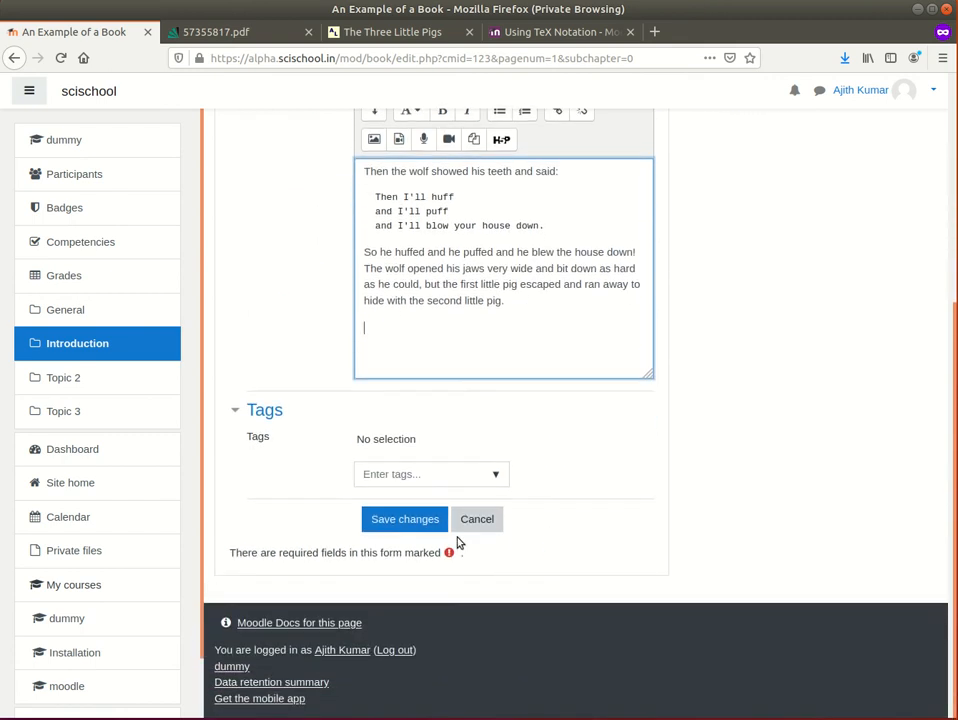
{"action": "left_click", "coordinate": [420, 519]}
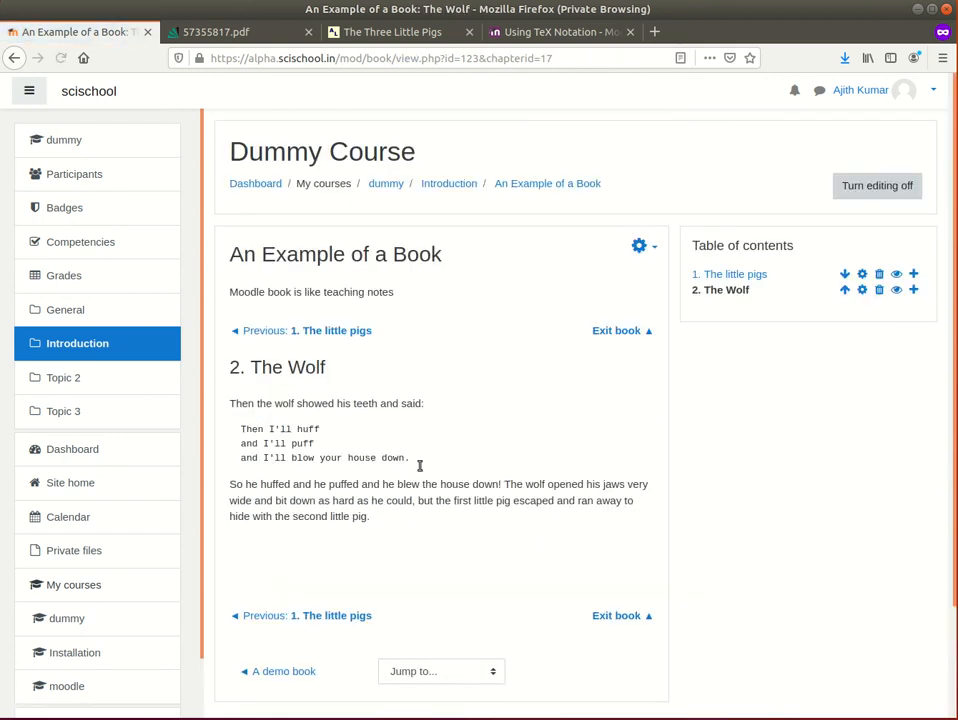
- Add a new chapter after The Wolf, title it "Third Chapter" and start editing its content
{"action": "left_click", "coordinate": [914, 290]}
{"action": "left_click", "coordinate": [460, 368]}
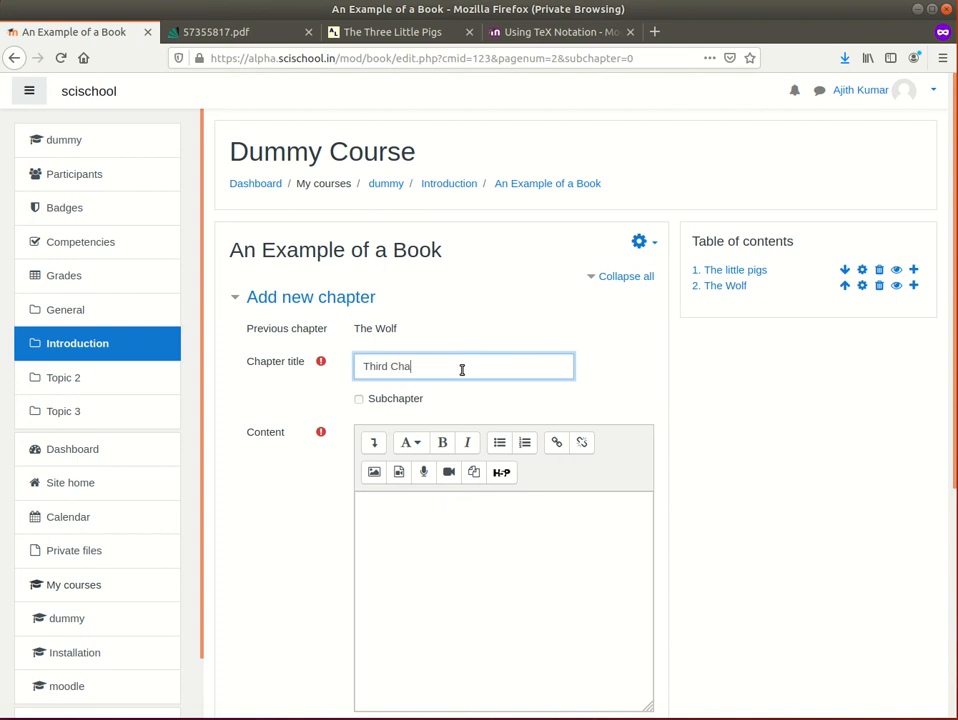
{"action": "left_click", "coordinate": [510, 598]}
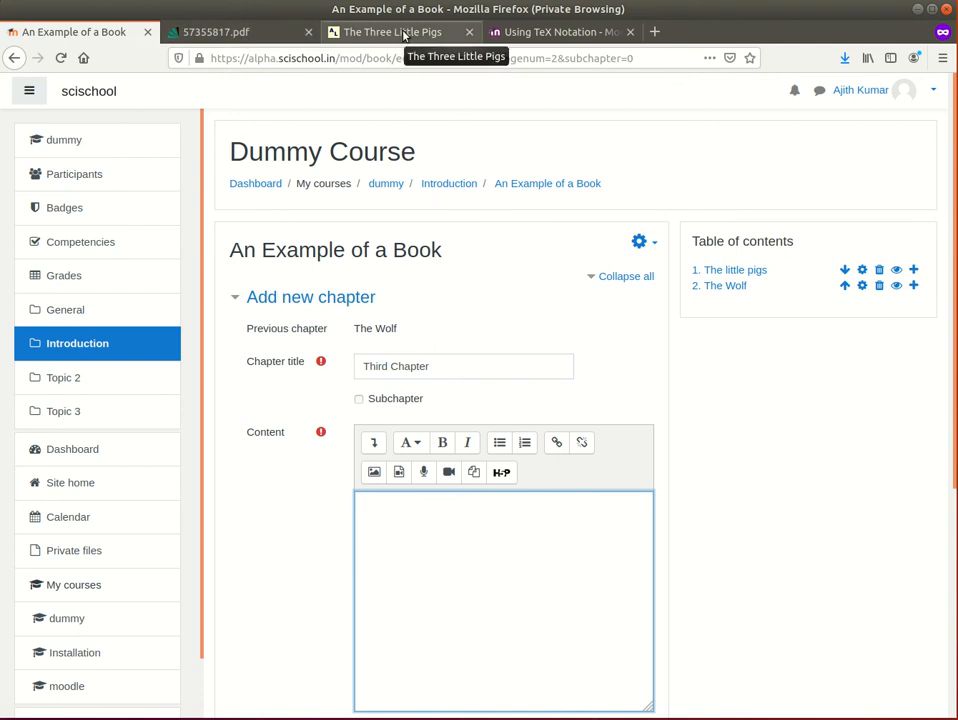
{"action": "left_click", "coordinate": [245, 36]}
{"action": "scroll", "coordinate": [382, 320], "scroll_direction": "down", "scroll_amount": 10}
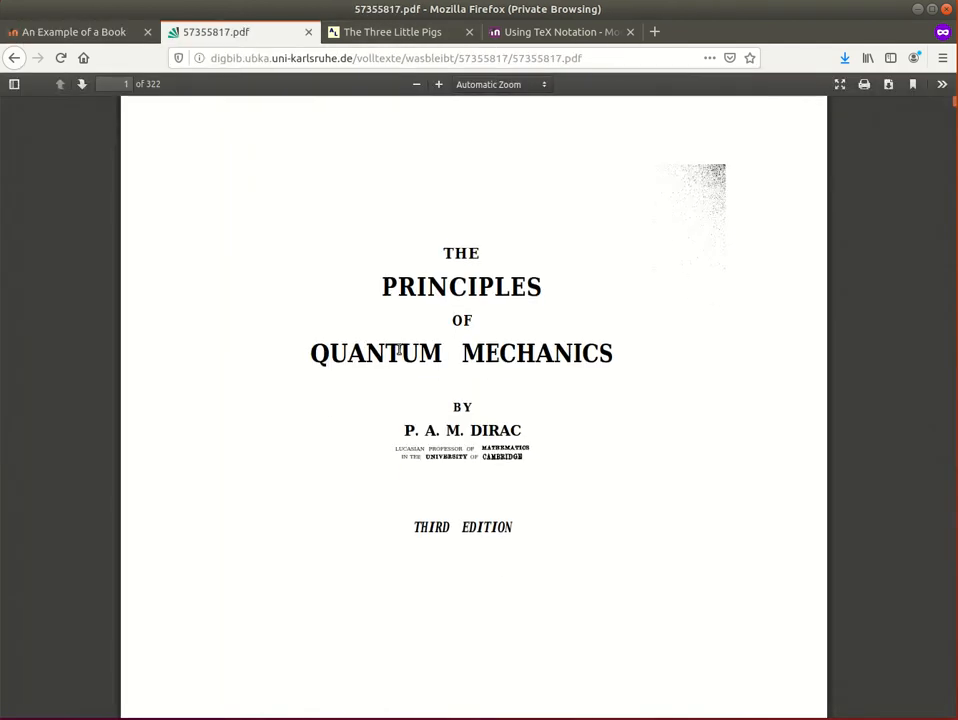
{"action": "scroll", "coordinate": [443, 385], "scroll_direction": "down", "scroll_amount": 5}
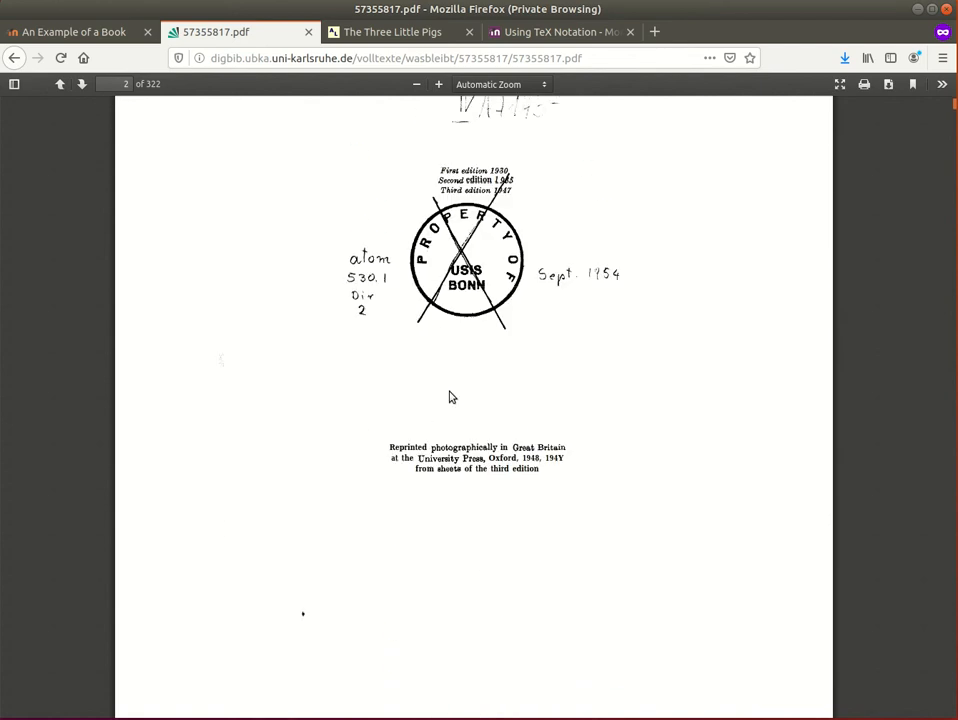
- Copy the closing paragraphs of The Three Little Pigs web page, from "Well! he huffed and he puffed" through "ate him for supper."
{"action": "left_click", "coordinate": [353, 32]}
{"action": "scroll", "coordinate": [436, 264], "scroll_direction": "down", "scroll_amount": 15}
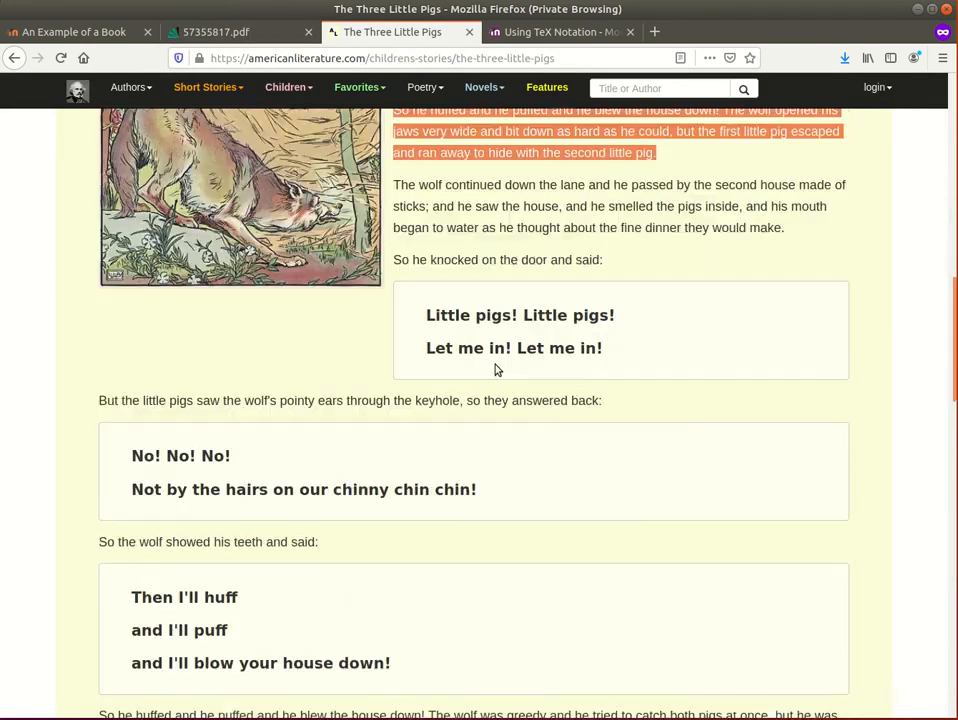
{"action": "scroll", "coordinate": [535, 545], "scroll_direction": "up", "scroll_amount": 2}
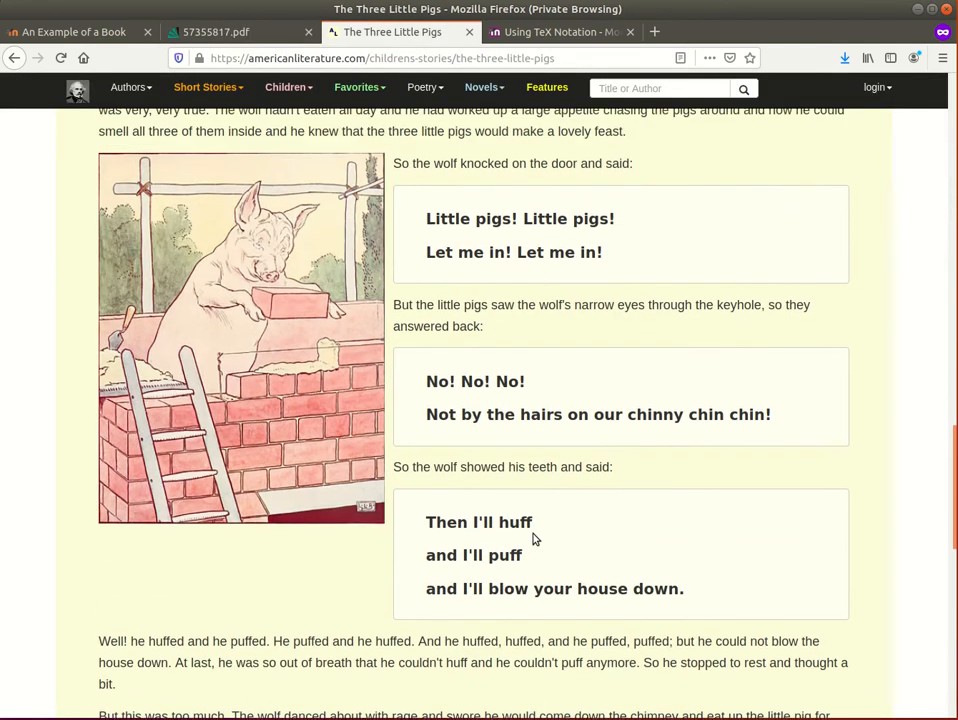
{"action": "scroll", "coordinate": [535, 541], "scroll_direction": "down", "scroll_amount": 6}
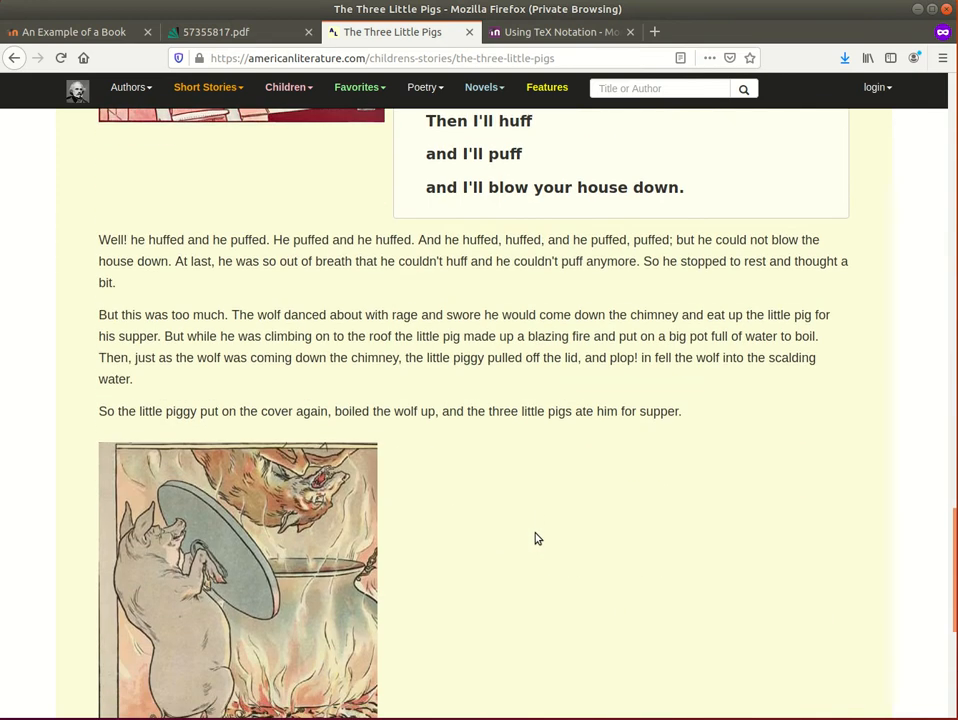
{"action": "left_click_drag", "start_coordinate": [682, 412], "coordinate": [100, 241]}
{"action": "right_click", "coordinate": [235, 271]}
{"action": "left_click", "coordinate": [250, 273]}
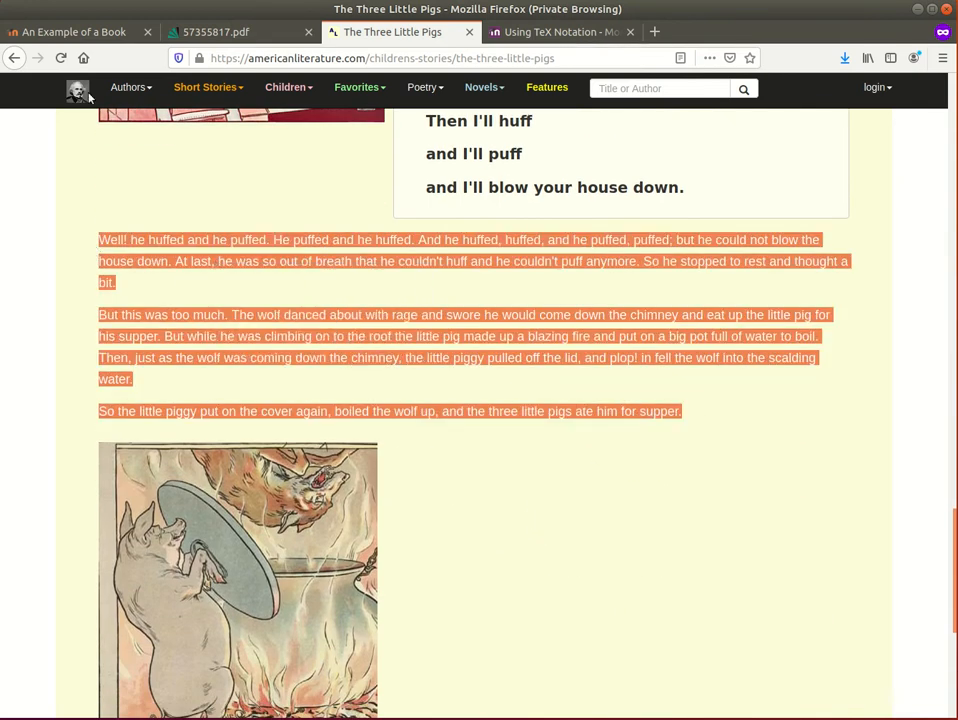
- Paste the closing paragraphs as the content of "Third Chapter" and save the chapter
{"action": "left_click", "coordinate": [70, 32]}
{"action": "right_click", "coordinate": [440, 567]}
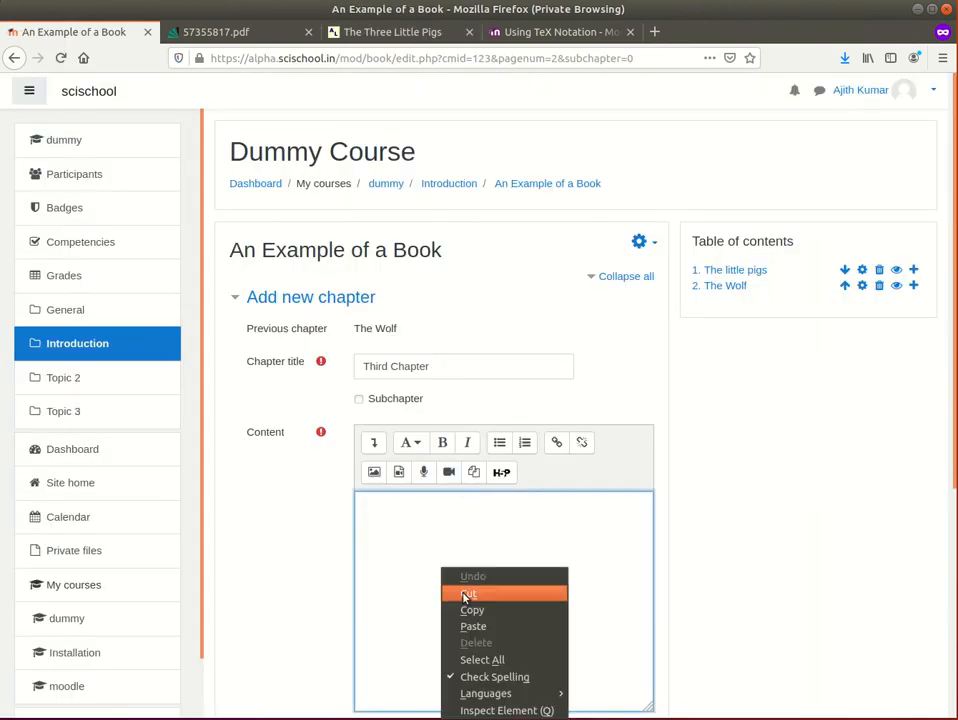
{"action": "left_click", "coordinate": [474, 627]}
{"action": "scroll", "coordinate": [463, 567], "scroll_direction": "down", "scroll_amount": 2}
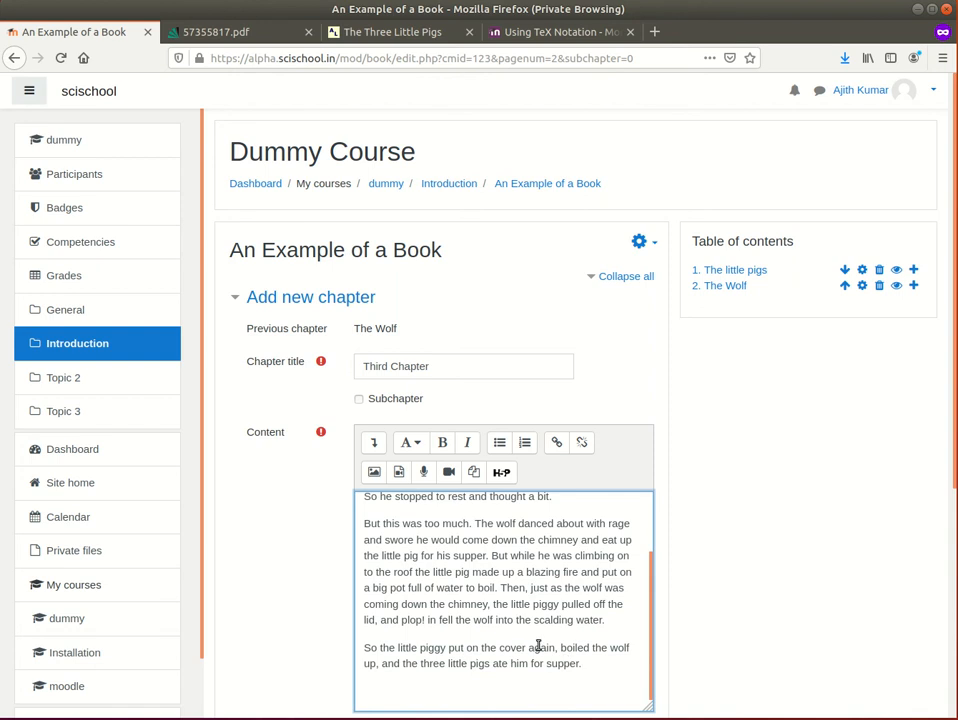
{"action": "scroll", "coordinate": [537, 647], "scroll_direction": "down", "scroll_amount": 5}
{"action": "left_click", "coordinate": [388, 567]}
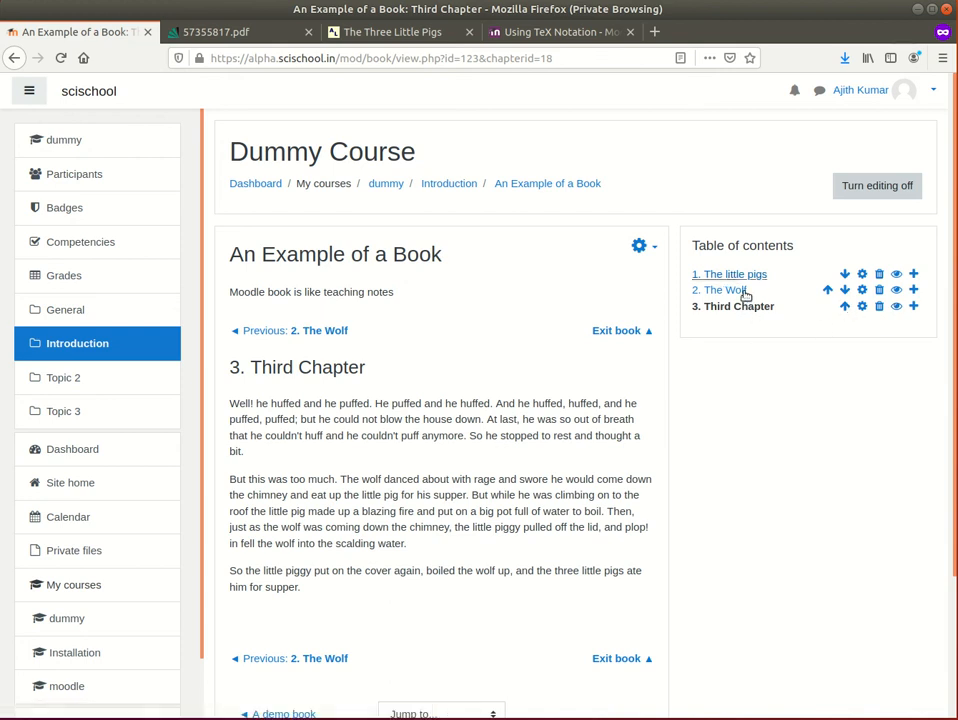
- Move "Third Chapter" up one place in the table of contents, ahead of The Wolf
{"action": "left_click", "coordinate": [846, 307]}
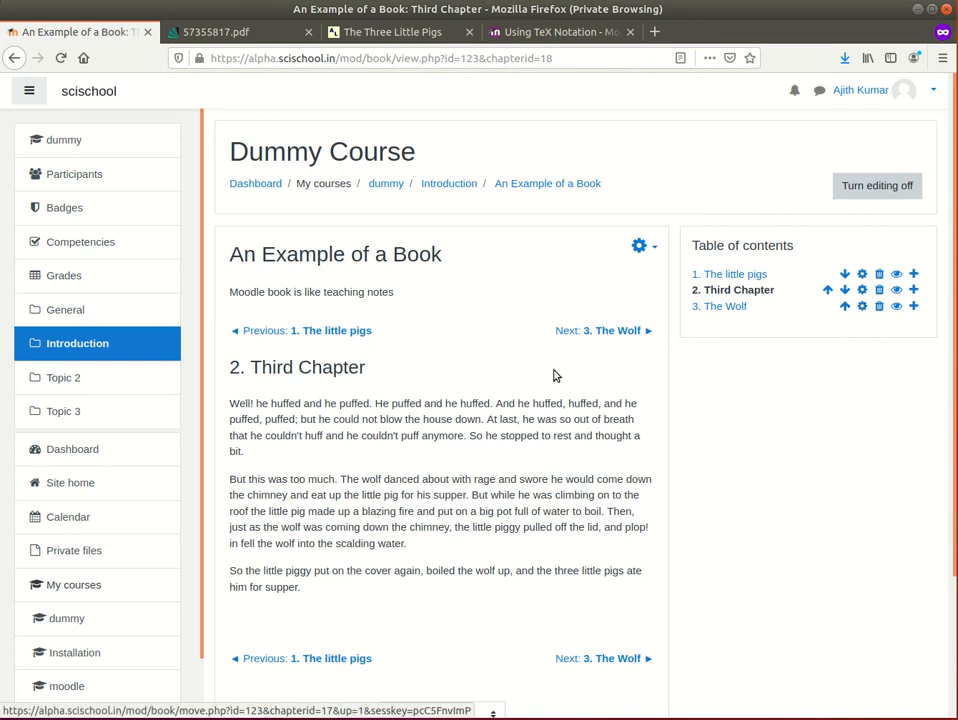
{"action": "scroll", "coordinate": [447, 419], "scroll_direction": "down", "scroll_amount": 4}
{"action": "scroll", "coordinate": [560, 475], "scroll_direction": "up", "scroll_amount": 4}
- Rename the chapter "Third Chapter" to "Killing the Wolf" and save the change
{"action": "left_click", "coordinate": [863, 290]}
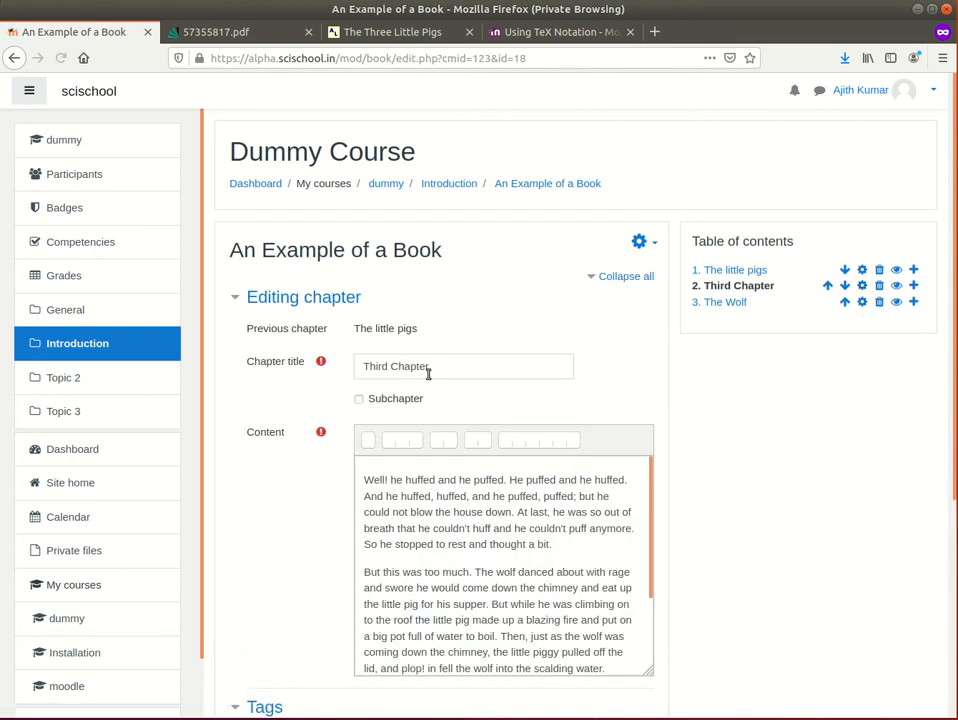
{"action": "left_click_drag", "start_coordinate": [443, 366], "coordinate": [347, 364]}
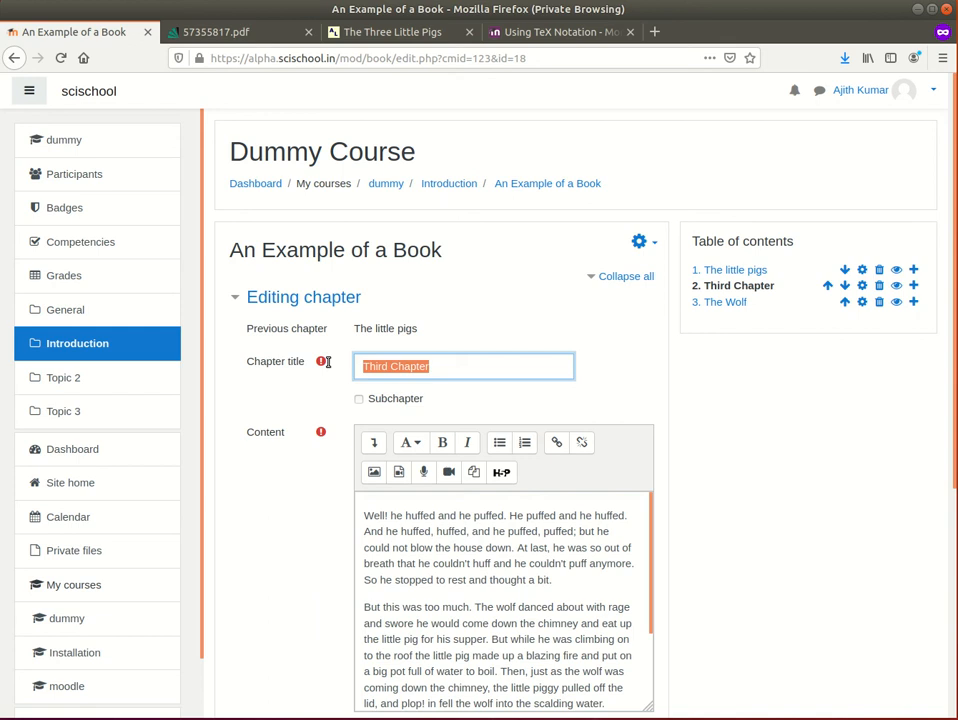
{"action": "type", "text": "Killing the Wolf"}
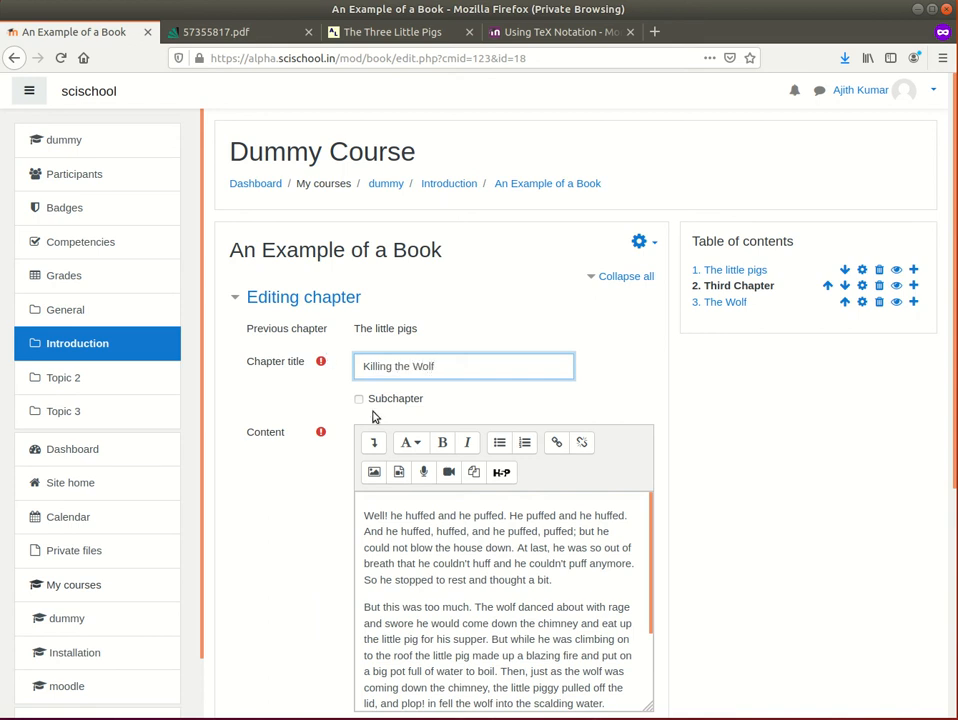
{"action": "scroll", "coordinate": [404, 526], "scroll_direction": "down", "scroll_amount": 5}
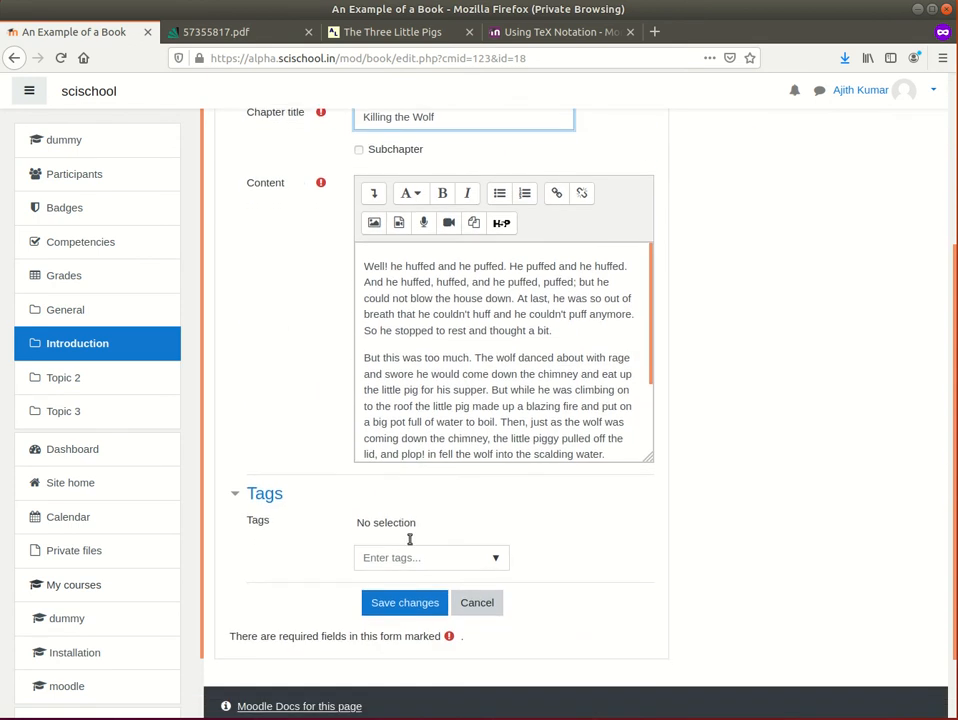
{"action": "left_click", "coordinate": [407, 521]}
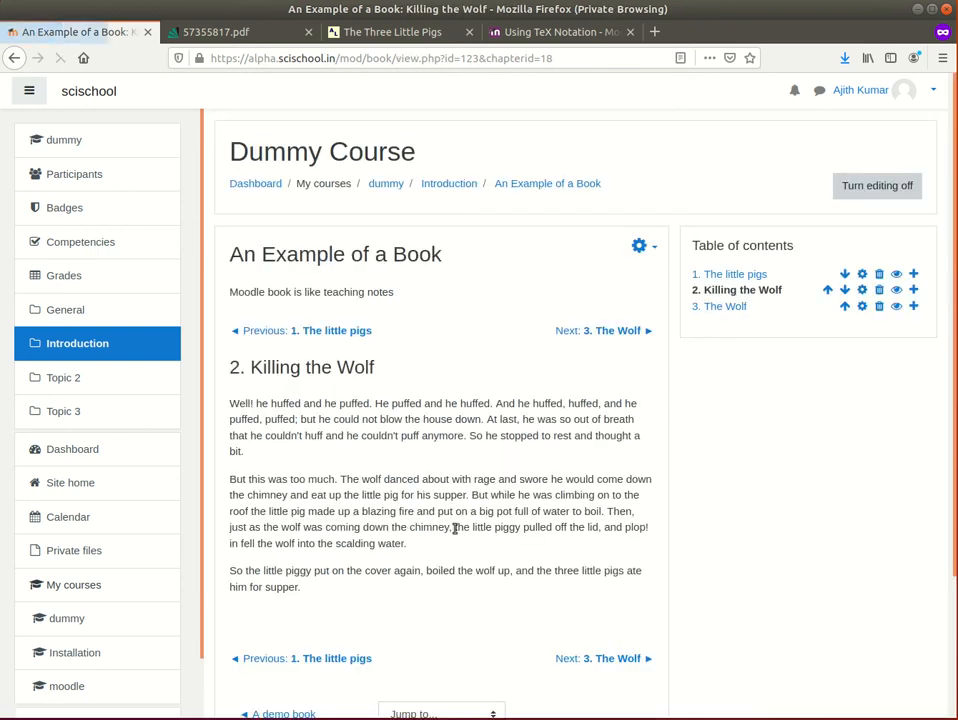
- Move the chapter "The Wolf" up one place in the table of contents, ahead of Killing the Wolf
{"action": "left_click", "coordinate": [841, 306]}
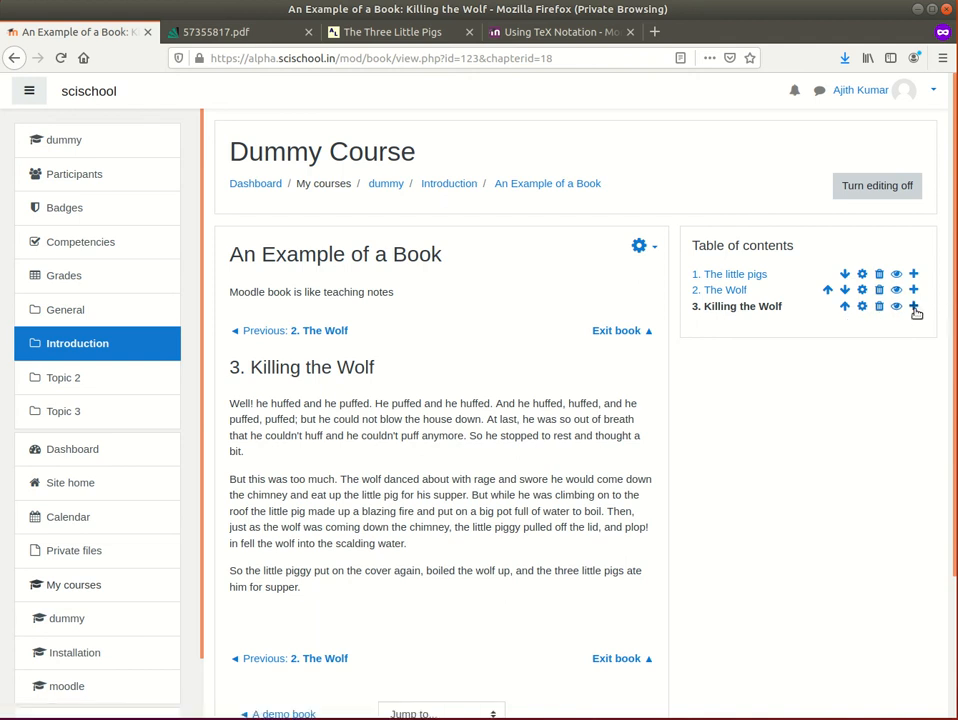
{"action": "scroll", "coordinate": [387, 547], "scroll_direction": "down", "scroll_amount": 3}
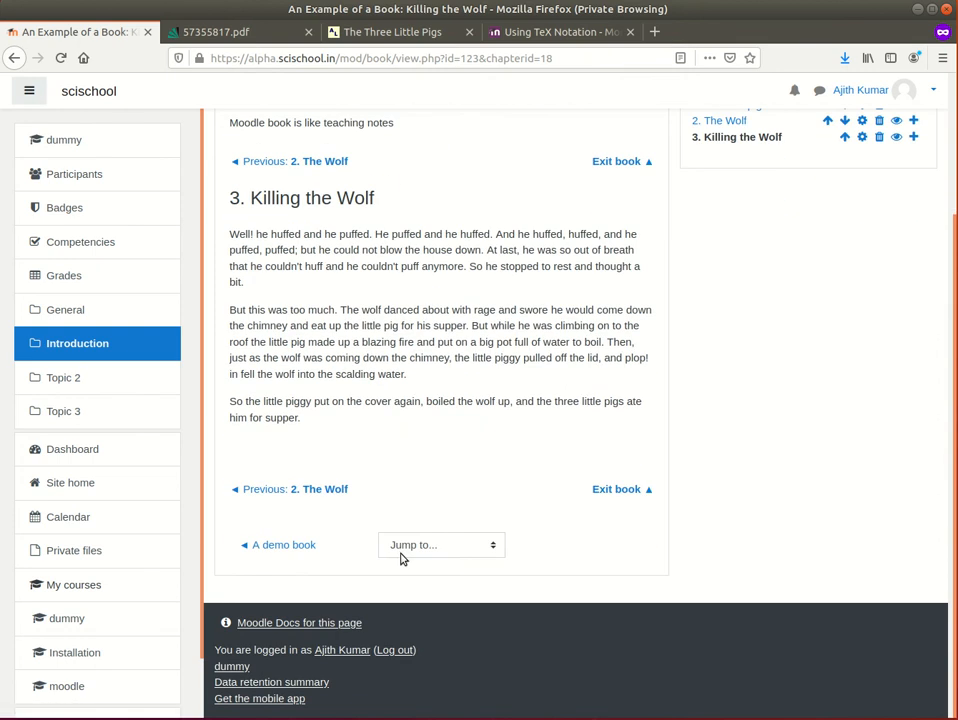
{"action": "scroll", "coordinate": [409, 436], "scroll_direction": "up", "scroll_amount": 3}
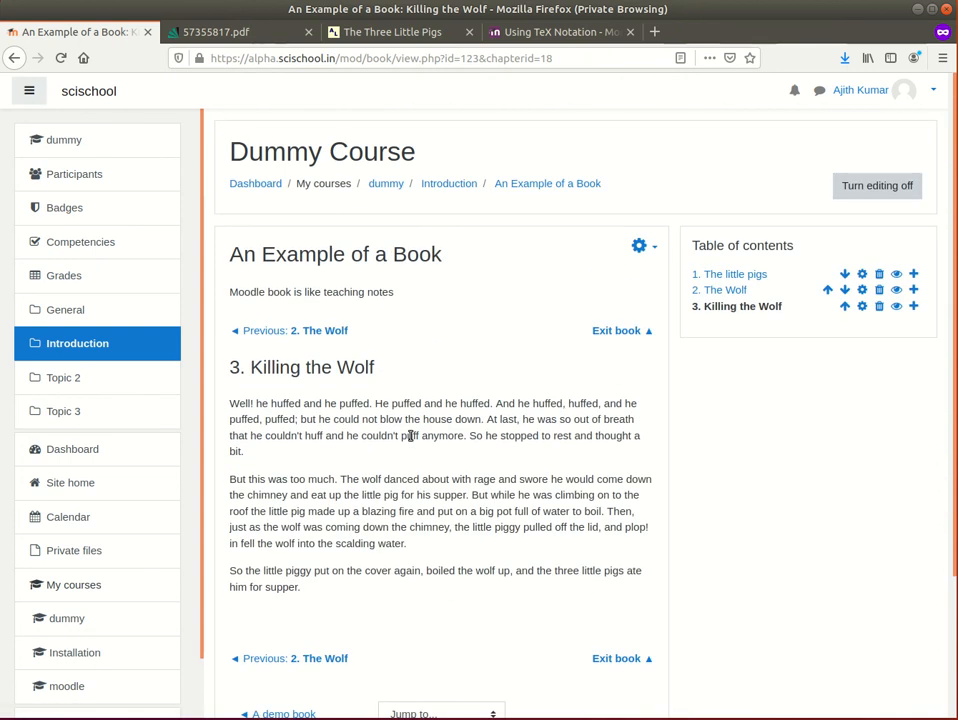
- Turn editing off for the book and look over the Killing the Wolf chapter page
{"action": "left_click", "coordinate": [884, 192]}
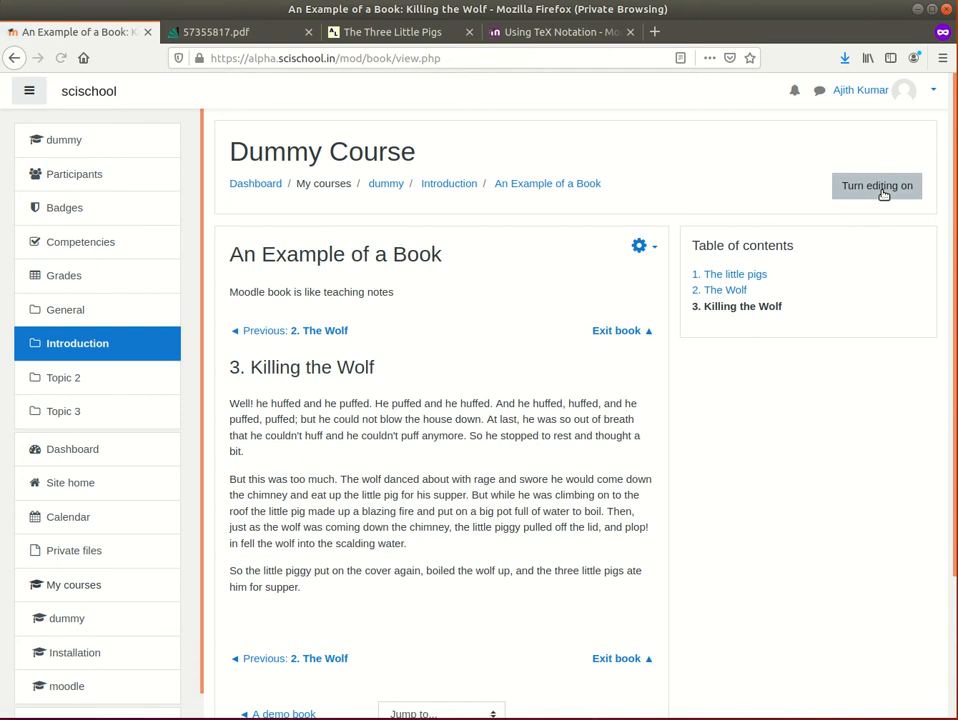
{"action": "scroll", "coordinate": [440, 370], "scroll_direction": "down", "scroll_amount": 3}
{"action": "scroll", "coordinate": [440, 380], "scroll_direction": "up", "scroll_amount": 3}
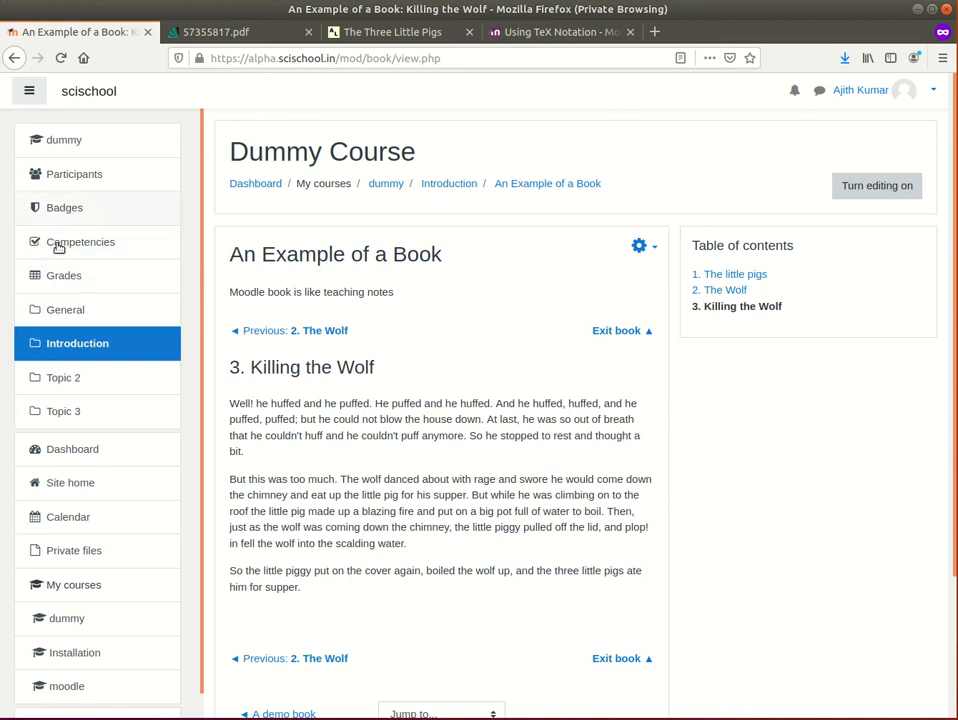
- Go to the site home, open Dummy Course and open "An Example of a Book" in its Introduction section
{"action": "left_click", "coordinate": [82, 486]}
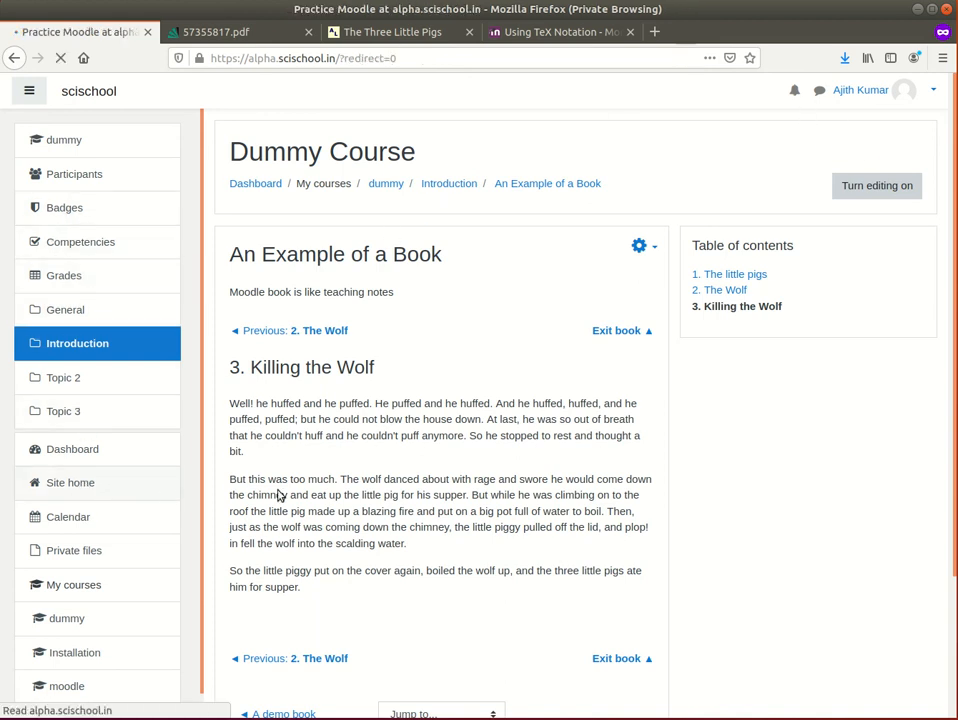
{"action": "scroll", "coordinate": [577, 421], "scroll_direction": "down", "scroll_amount": 4}
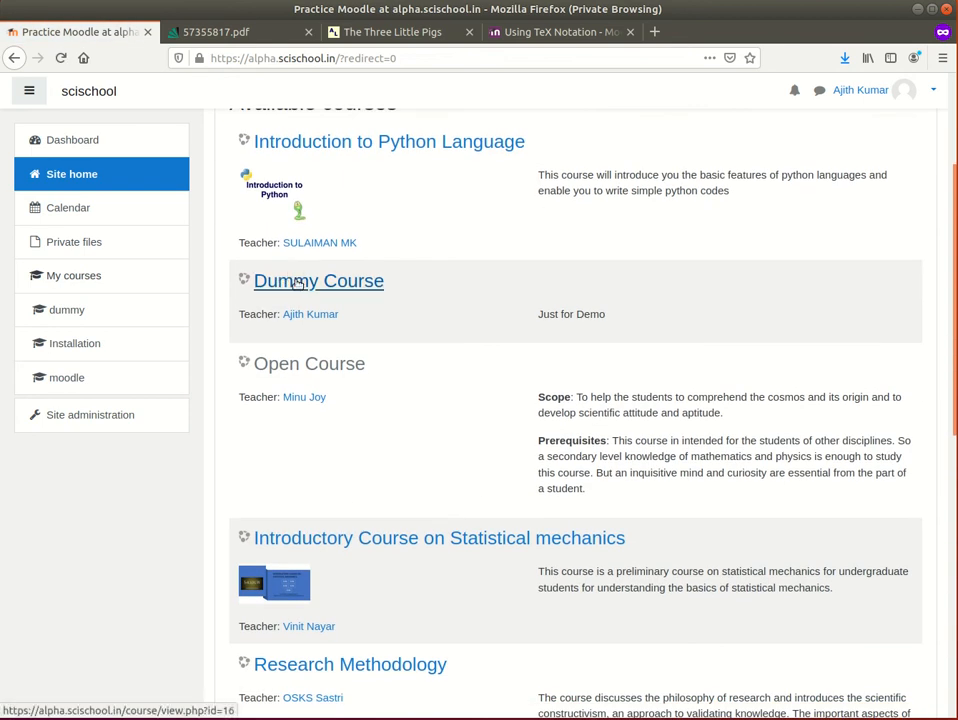
{"action": "left_click", "coordinate": [298, 282]}
{"action": "scroll", "coordinate": [417, 379], "scroll_direction": "down", "scroll_amount": 4}
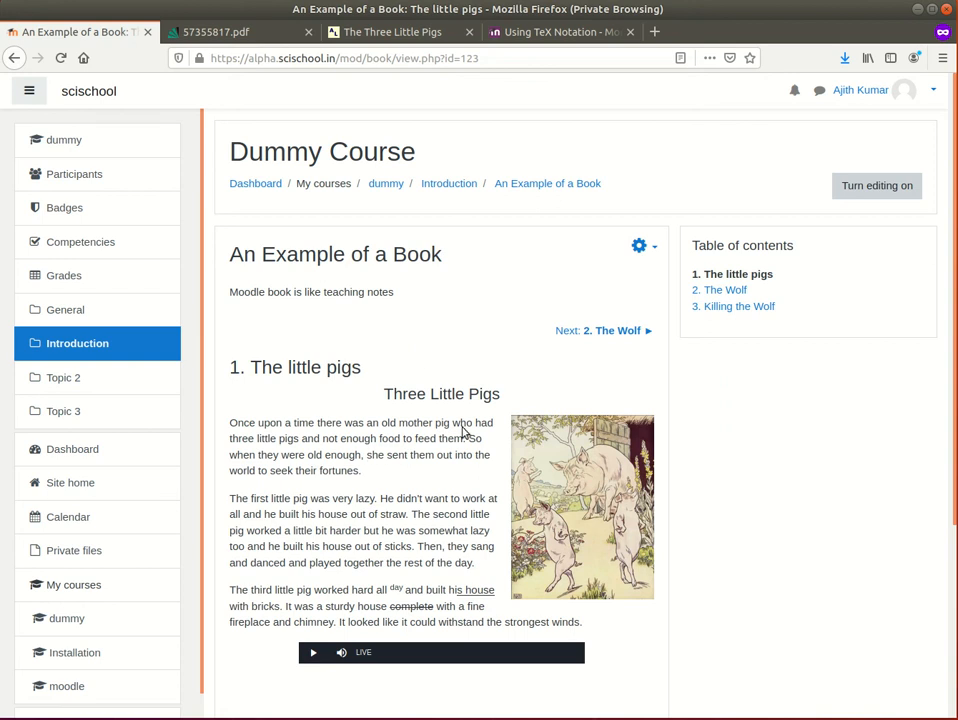
- Page forward and back through the book's chapters, from The little pigs through to Killing the Wolf
{"action": "left_click", "coordinate": [638, 334]}
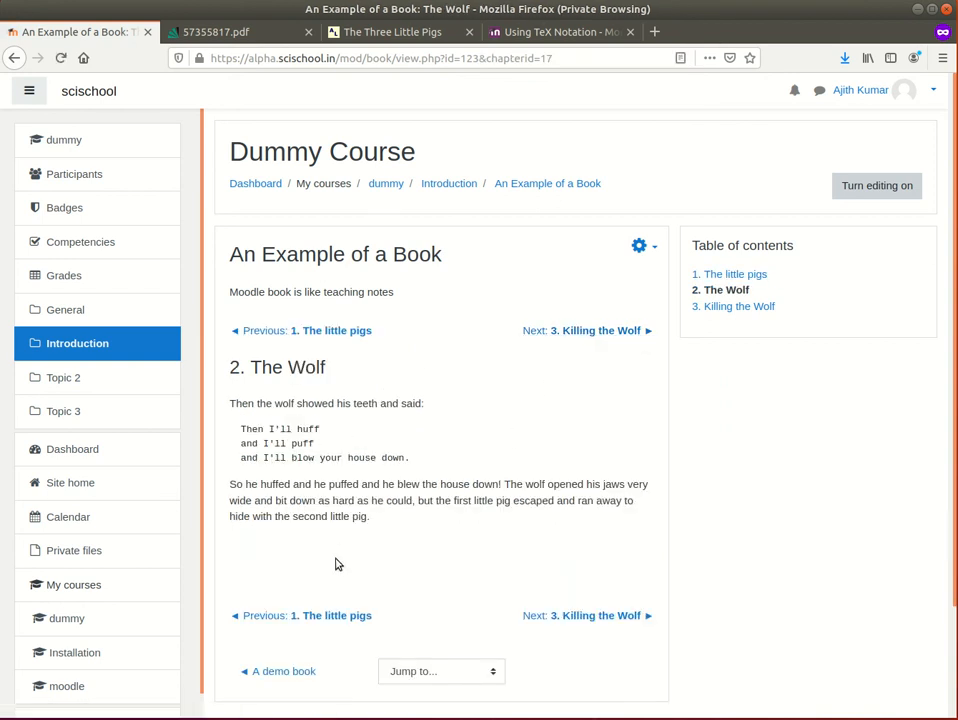
{"action": "left_click", "coordinate": [305, 335]}
{"action": "left_click", "coordinate": [584, 335]}
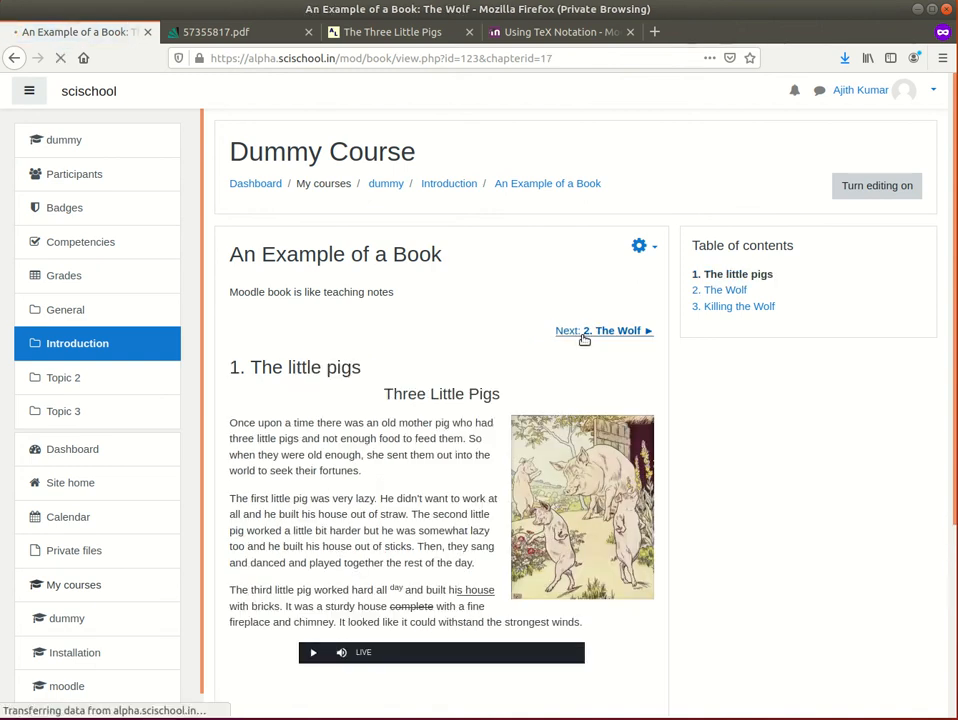
{"action": "left_click", "coordinate": [614, 333]}
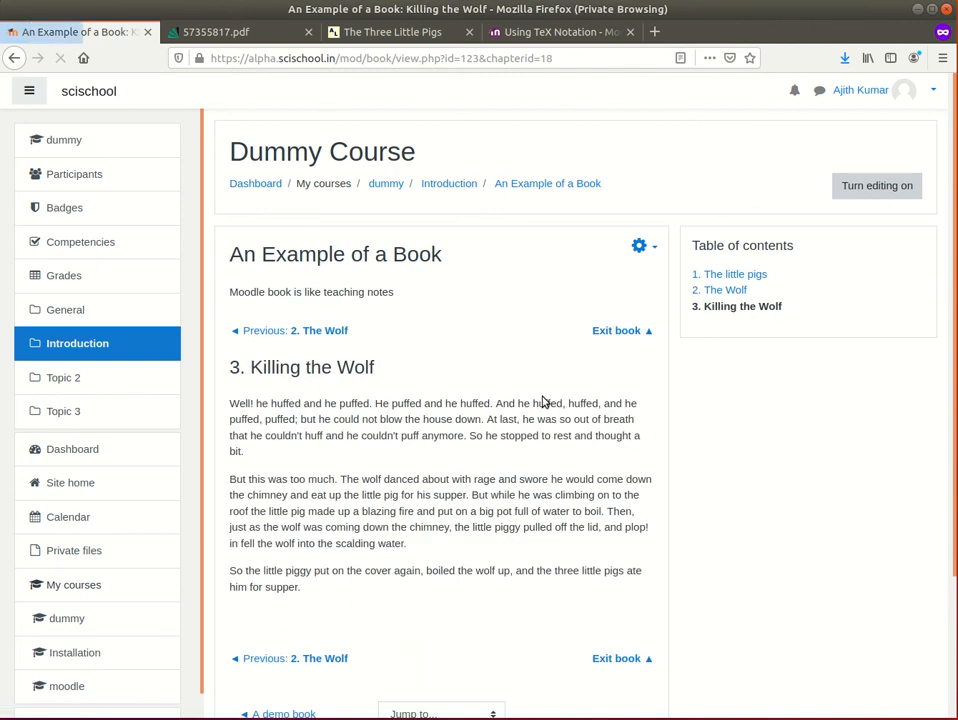
{"action": "scroll", "coordinate": [370, 420], "scroll_direction": "down", "scroll_amount": 2}
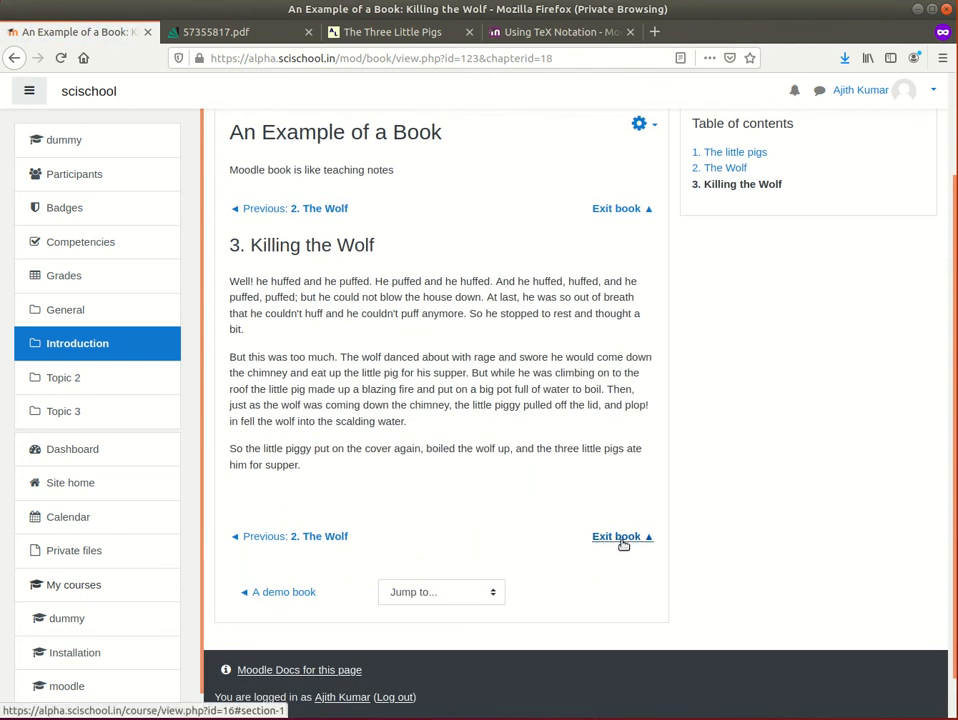
- Exit the book to the Dummy Course page and look over the resources in its Introduction section
{"action": "left_click", "coordinate": [623, 541]}
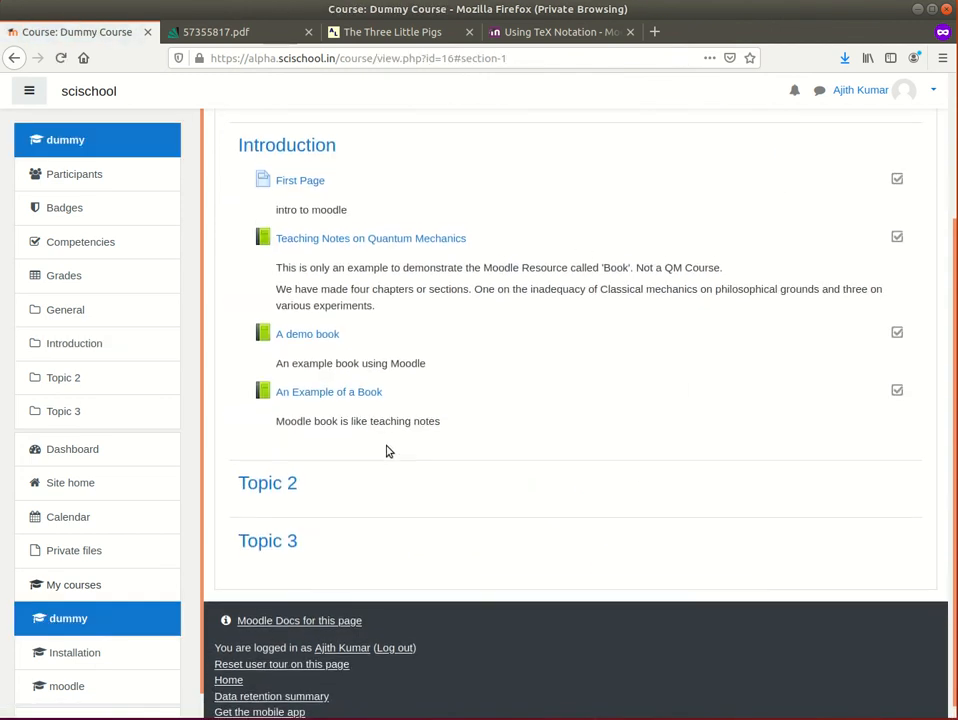
{"action": "scroll", "coordinate": [415, 448], "scroll_direction": "up", "scroll_amount": 3}
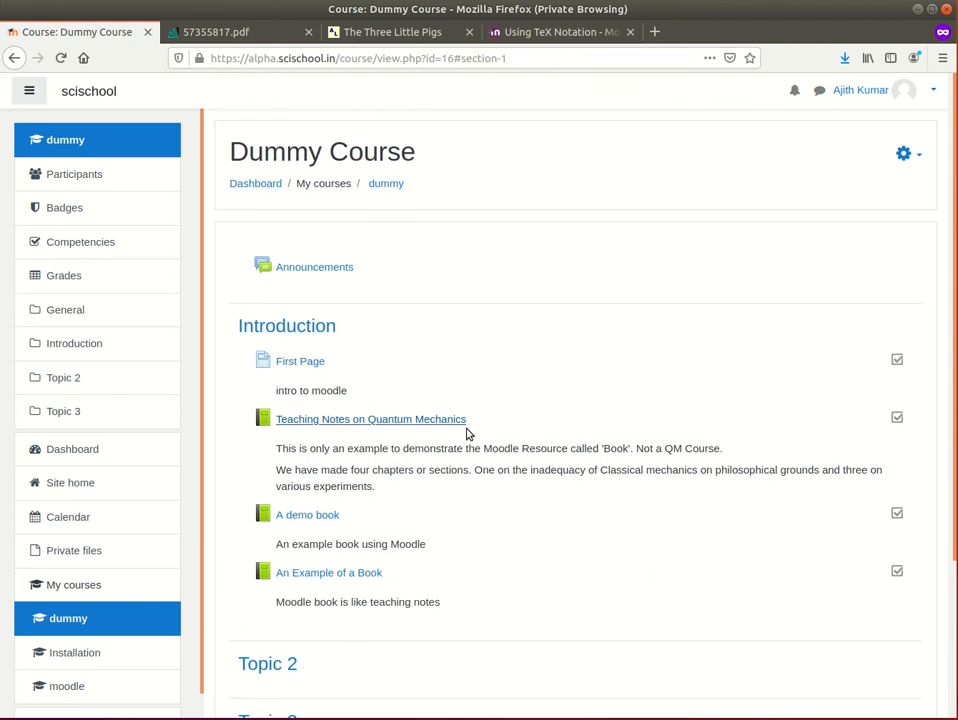
{"action": "scroll", "coordinate": [622, 466], "scroll_direction": "down", "scroll_amount": 3}
{"action": "scroll", "coordinate": [507, 410], "scroll_direction": "up", "scroll_amount": 1}
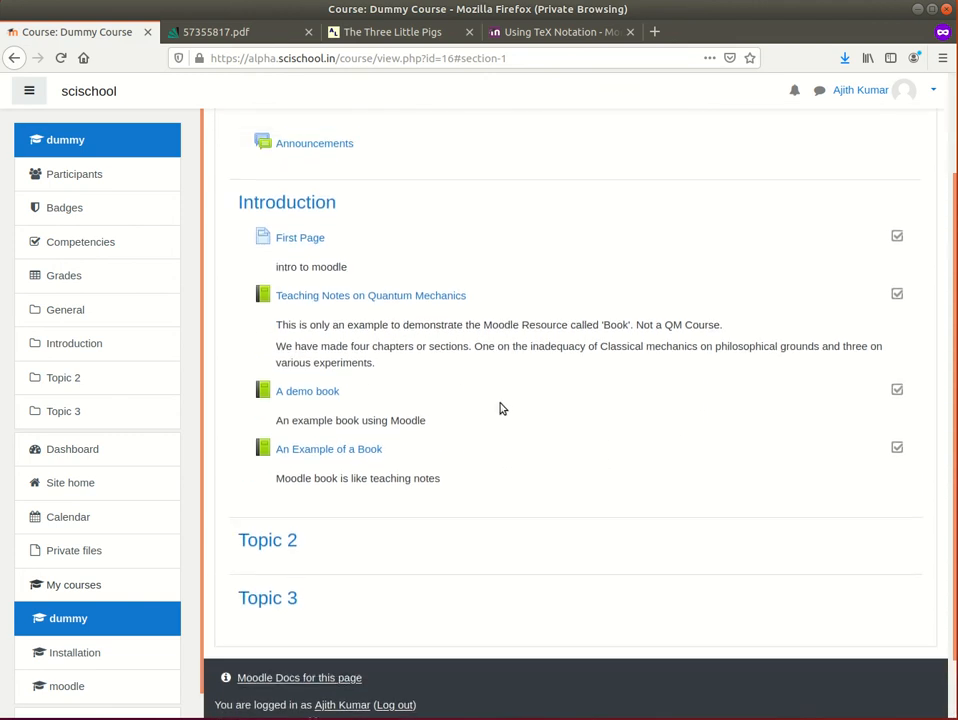
{"action": "scroll", "coordinate": [695, 352], "scroll_direction": "up", "scroll_amount": 2}
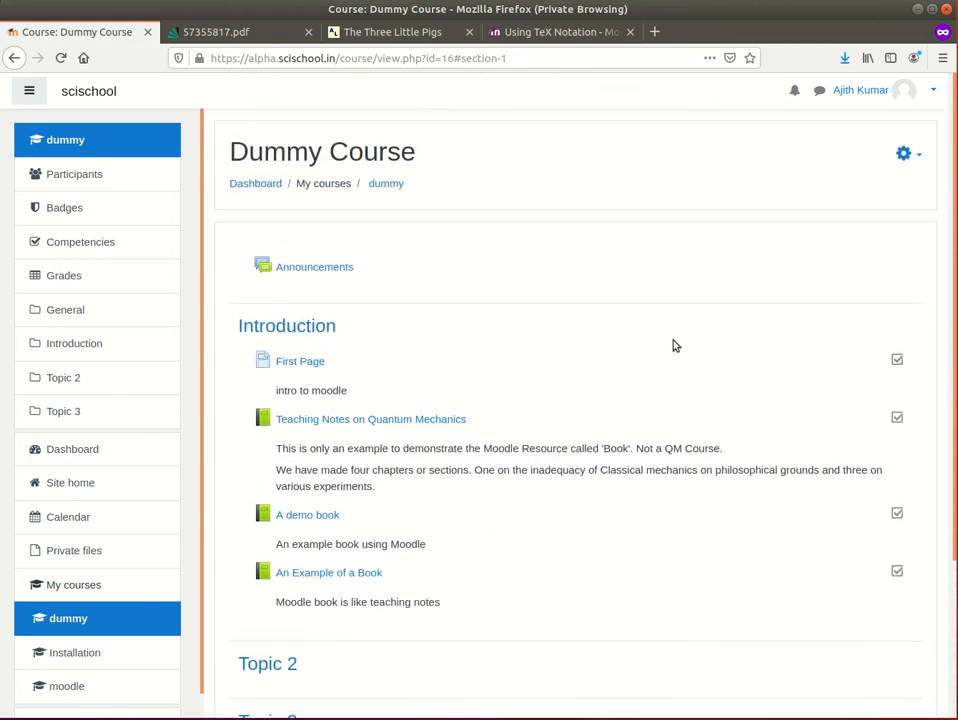